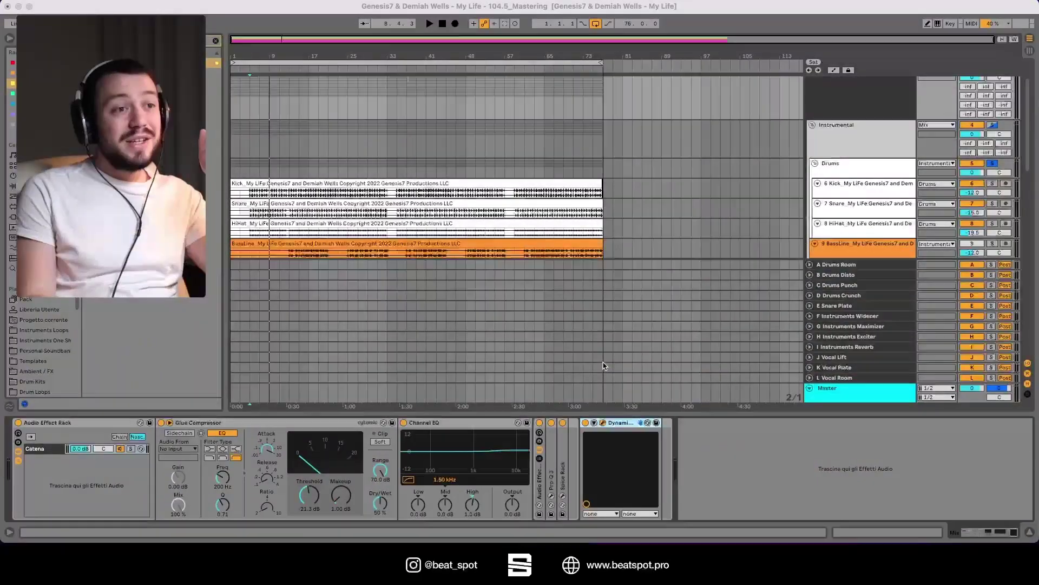
Move the Dynamic Grading window up and left, clear of the track names.
{"action": "left_click_drag", "start_coordinate": [707, 124], "coordinate": [557, 104]}
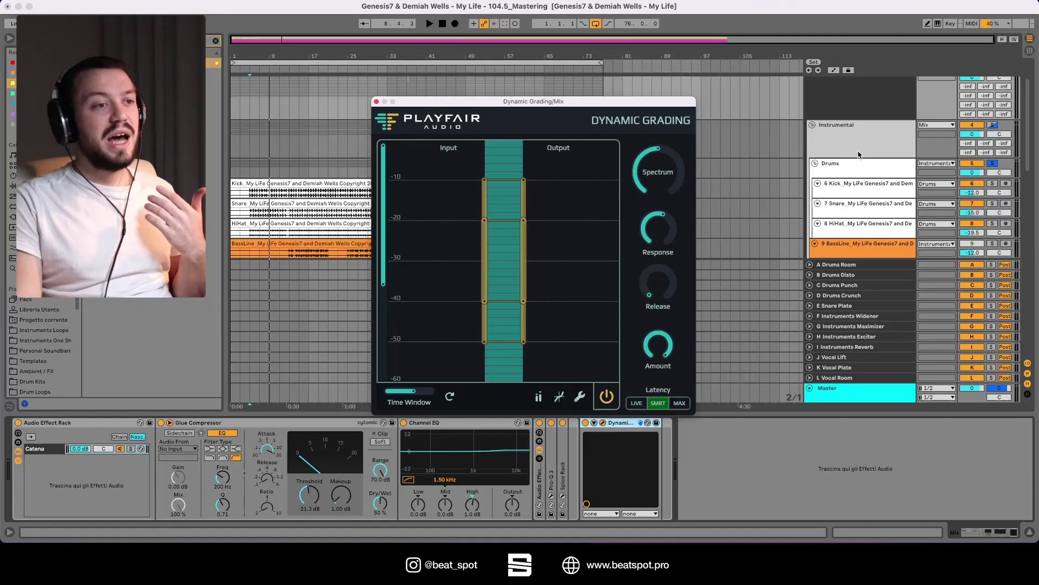
Scroll the arrangement track list up to show the Reference and Mix tracks.
{"action": "left_click", "coordinate": [858, 155]}
{"action": "scroll", "coordinate": [858, 154], "scroll_direction": "up", "scroll_amount": 3}
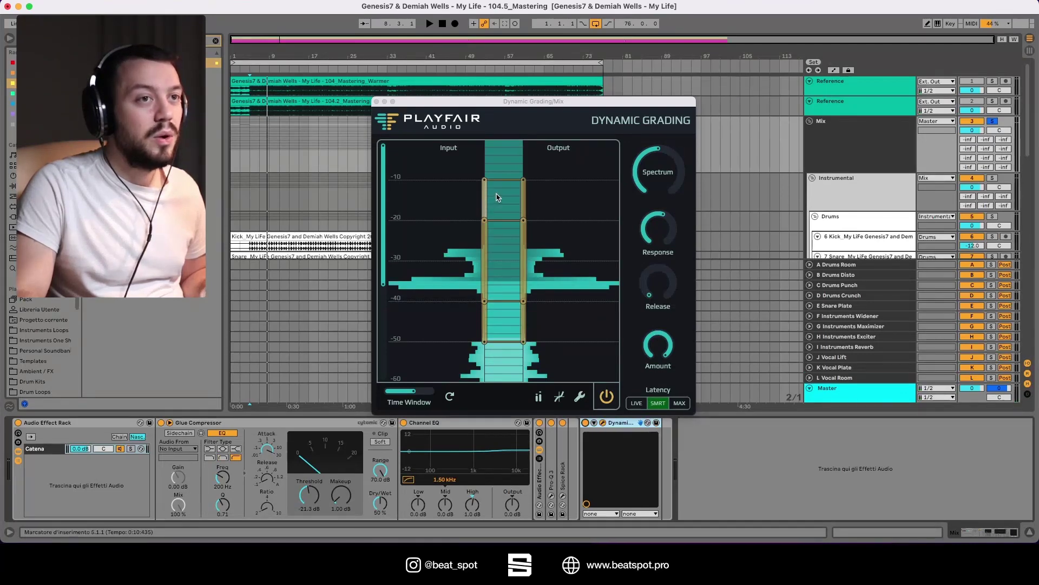
Play the song and drag a Dynamic Grading band node while the histograms animate.
{"action": "key", "text": "space"}
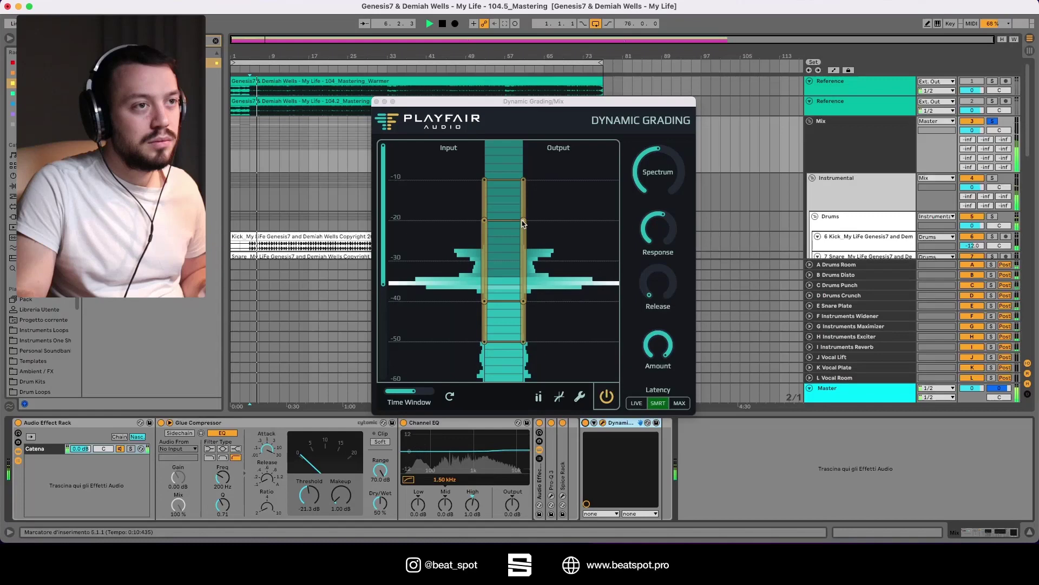
{"action": "left_click_drag", "start_coordinate": [523, 223], "coordinate": [526, 185]}
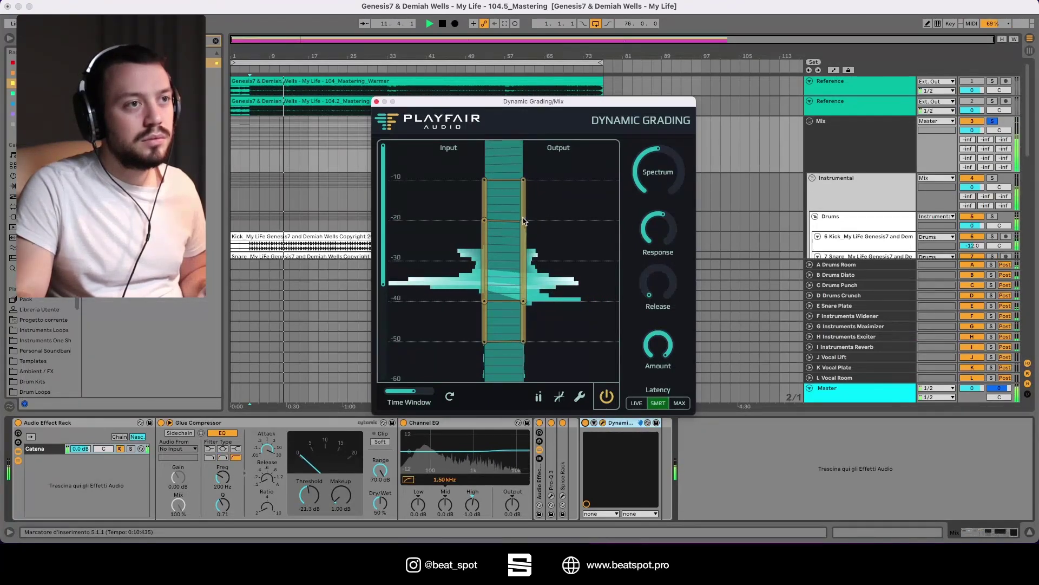
Lower the -20 dB output level node and replay the loop to hear it.
{"action": "left_click_drag", "start_coordinate": [487, 230], "coordinate": [499, 234]}
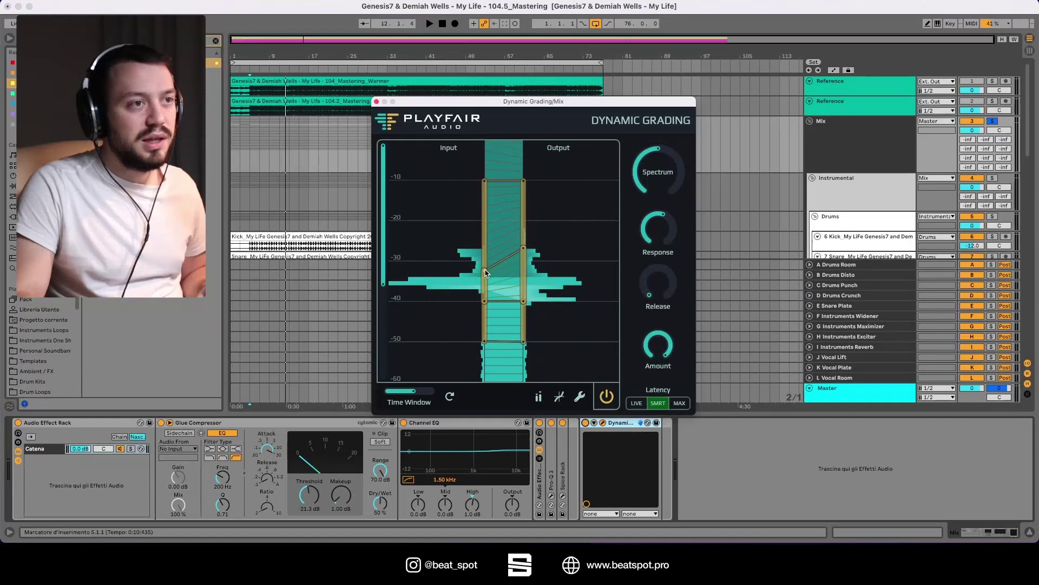
{"action": "key", "text": "space"}
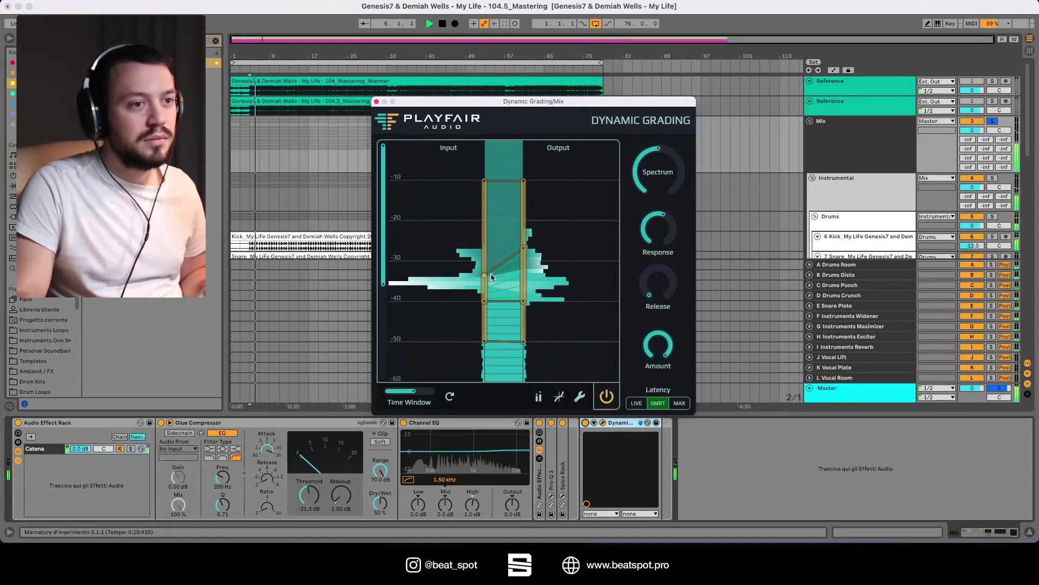
{"action": "left_click", "coordinate": [585, 425]}
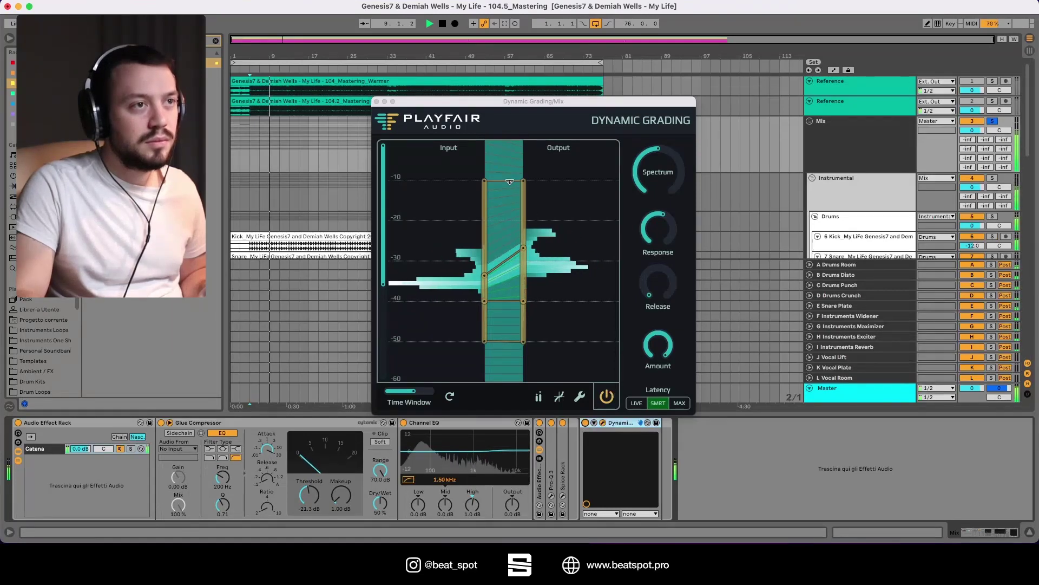
Drop the band's top edge to -20 dB, tilt the middle node down, raise the lower node to -35 dB.
{"action": "left_click_drag", "start_coordinate": [503, 183], "coordinate": [520, 235]}
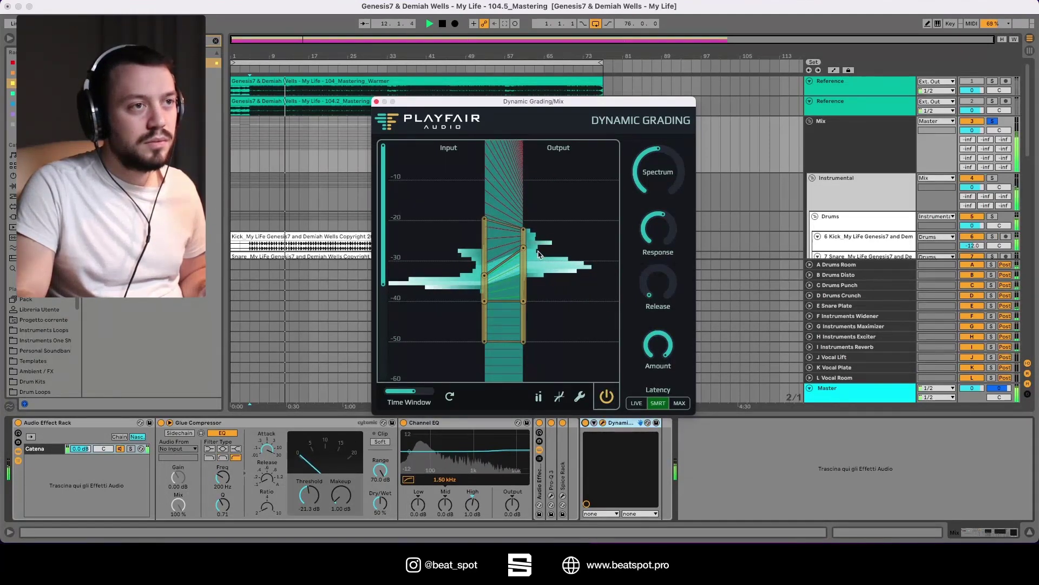
{"action": "left_click_drag", "start_coordinate": [524, 248], "coordinate": [523, 260]}
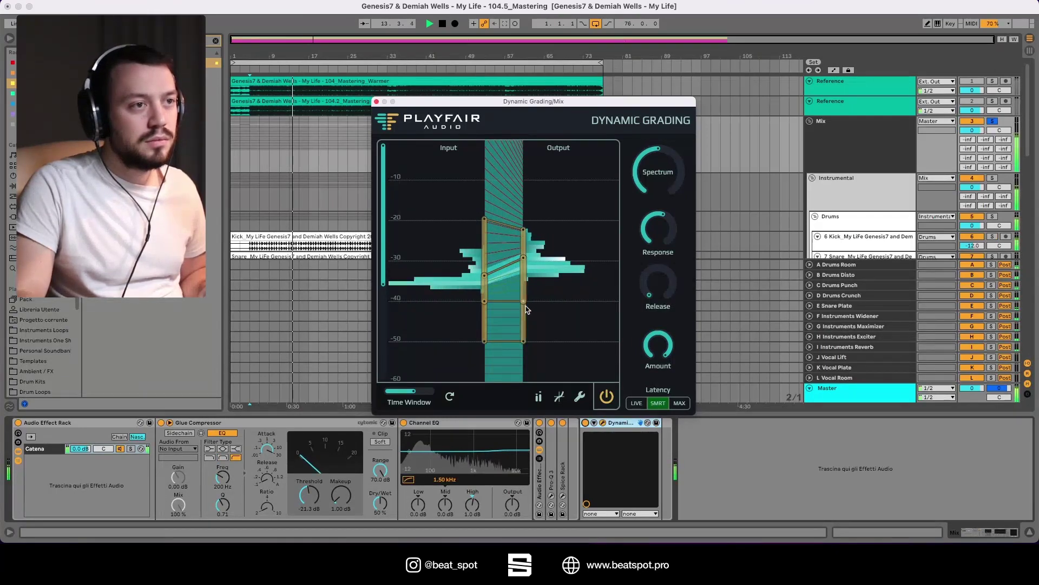
{"action": "left_click_drag", "start_coordinate": [524, 302], "coordinate": [527, 280]}
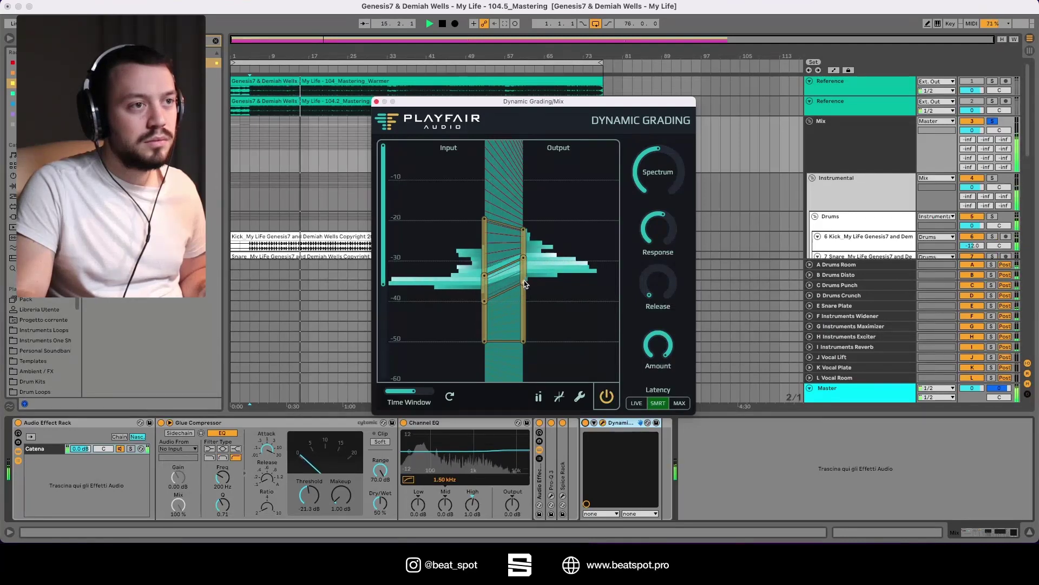
{"action": "key", "text": "space"}
{"action": "key", "text": "space"}
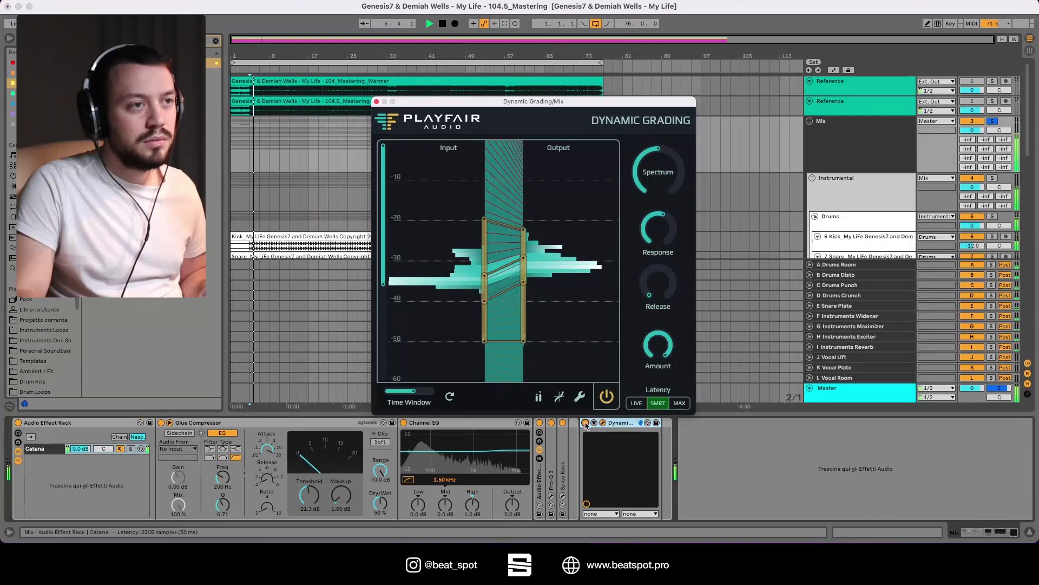
{"action": "left_click", "coordinate": [587, 424]}
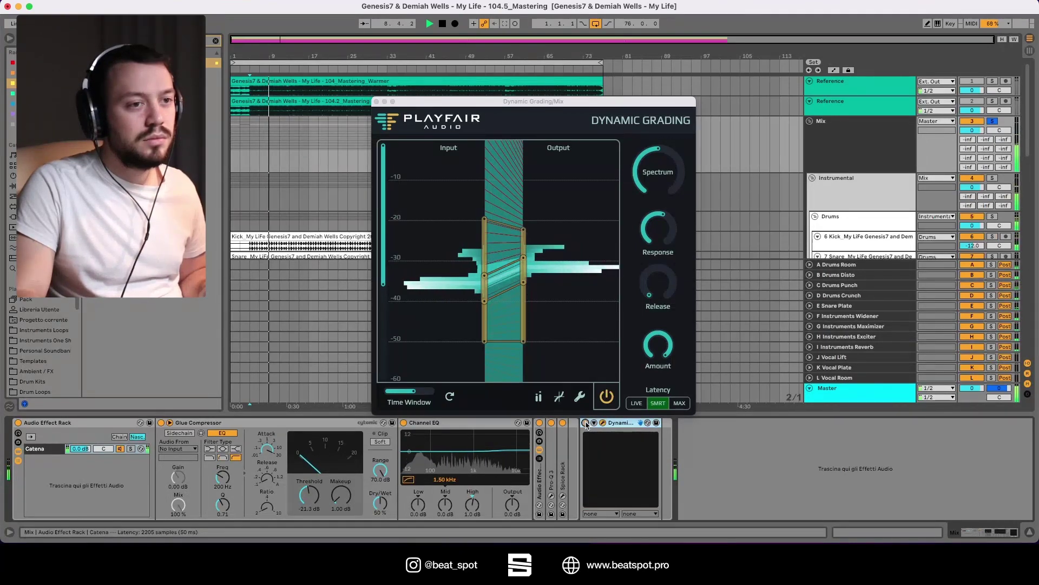
{"action": "key", "text": "space"}
In the Session mixer, slide the plugin window right to uncover the Instrumental channel, briefly playing.
{"action": "key", "text": "Tab"}
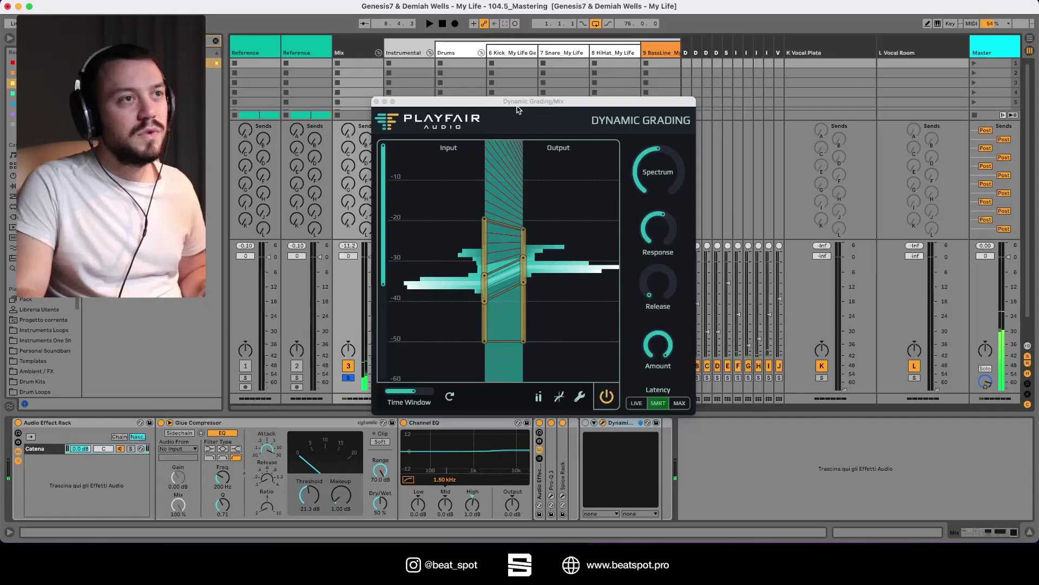
{"action": "left_click_drag", "start_coordinate": [533, 101], "coordinate": [607, 104]}
{"action": "key", "text": "space"}
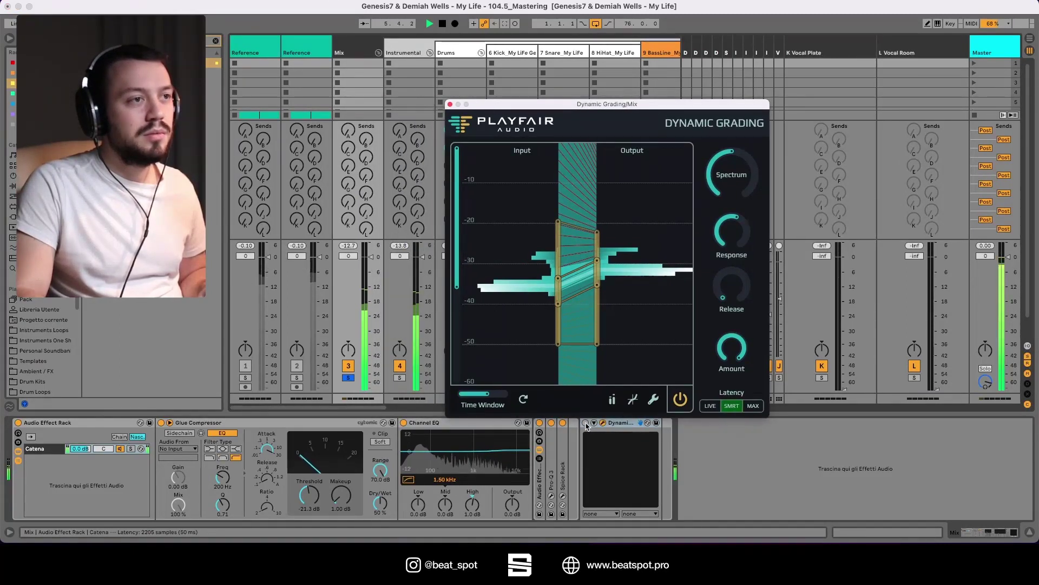
{"action": "left_click", "coordinate": [586, 425]}
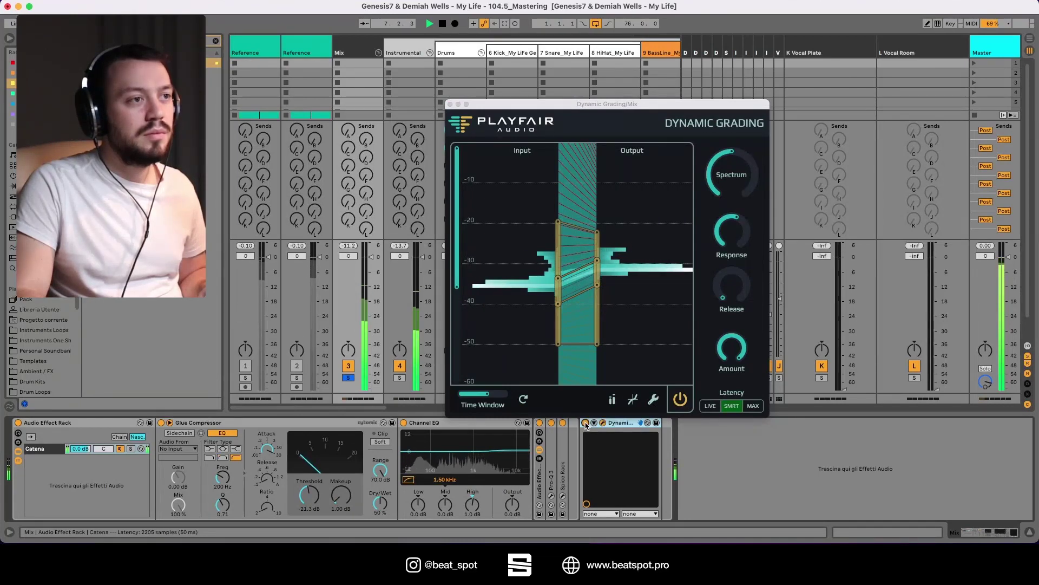
{"action": "key", "text": "space"}
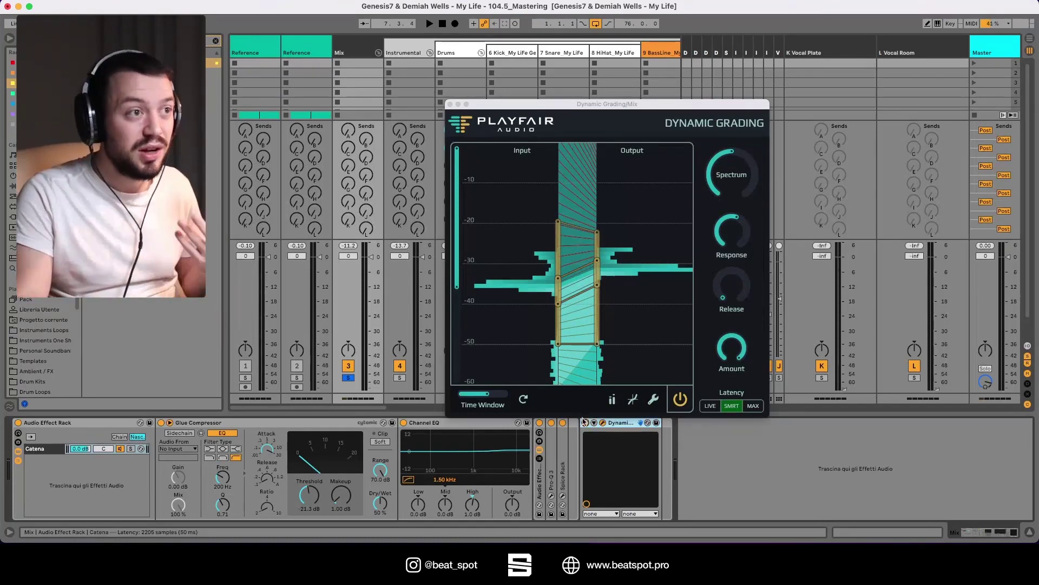
While playing, nudge the middle output node down and raise the band's bottom edge to about -43 dB.
{"action": "key", "text": "space"}
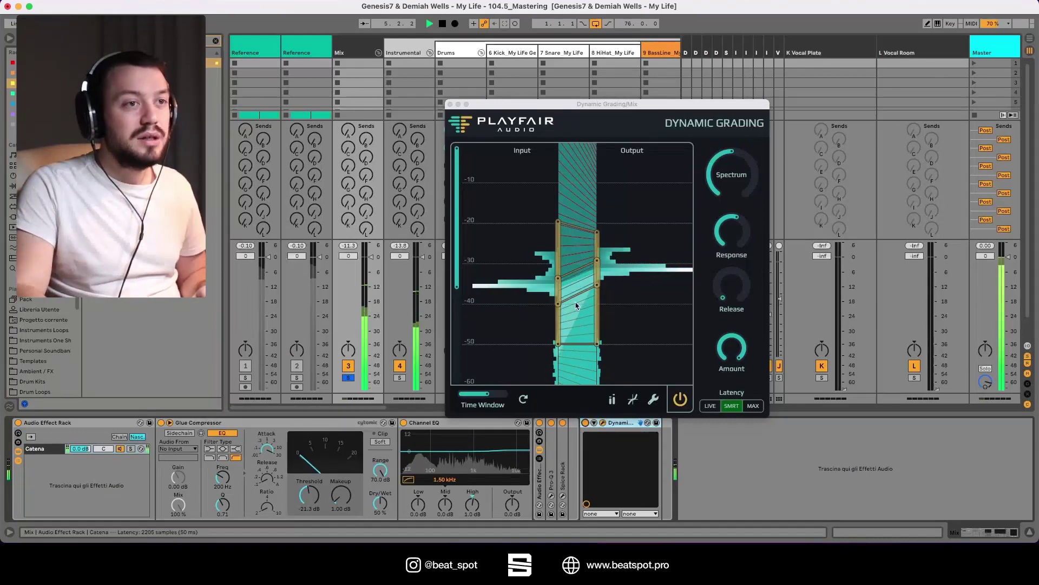
{"action": "left_click", "coordinate": [597, 288]}
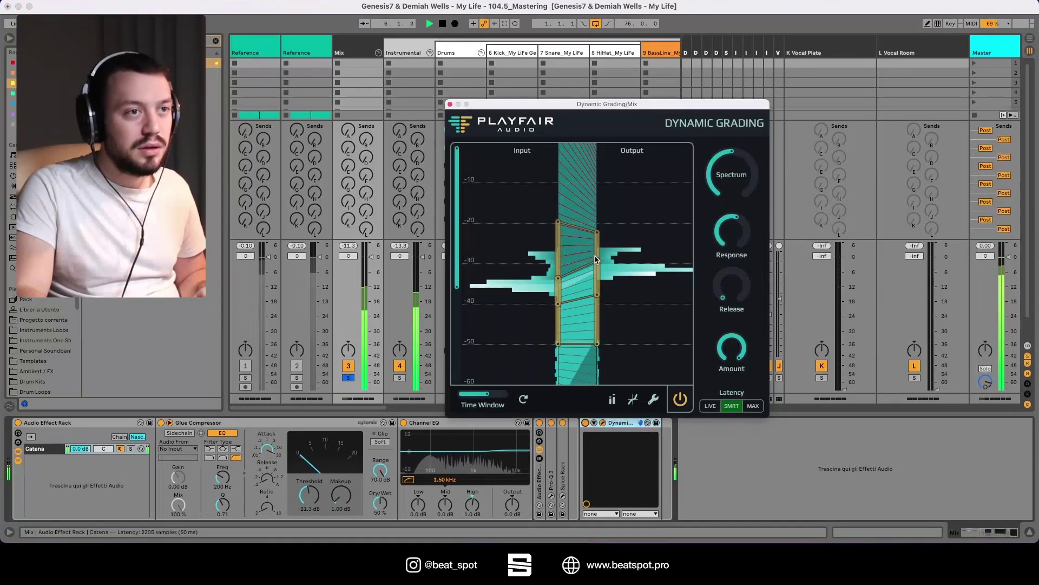
{"action": "left_click_drag", "start_coordinate": [596, 271], "coordinate": [593, 276]}
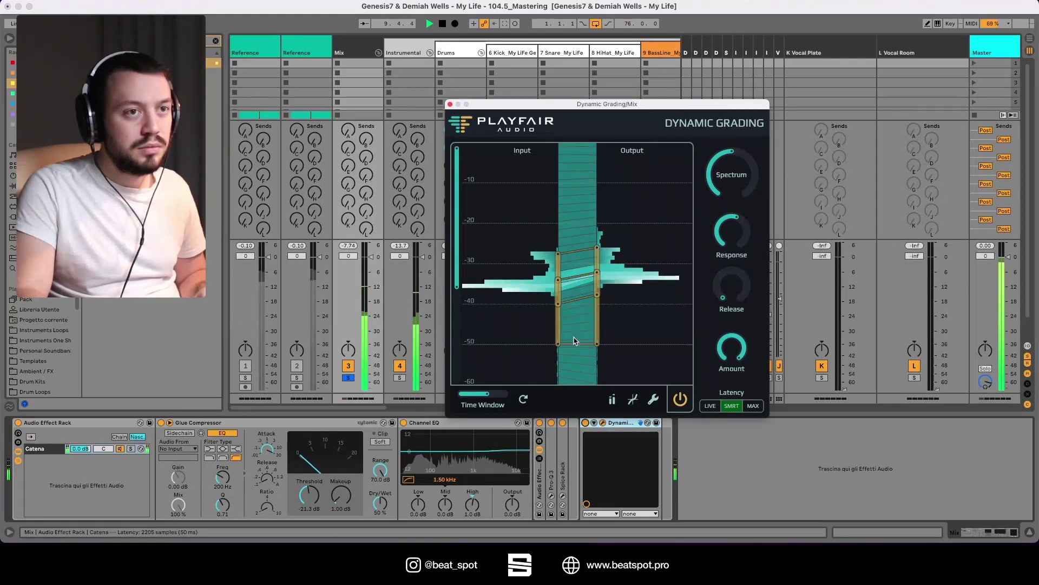
{"action": "left_click_drag", "start_coordinate": [574, 348], "coordinate": [602, 359]}
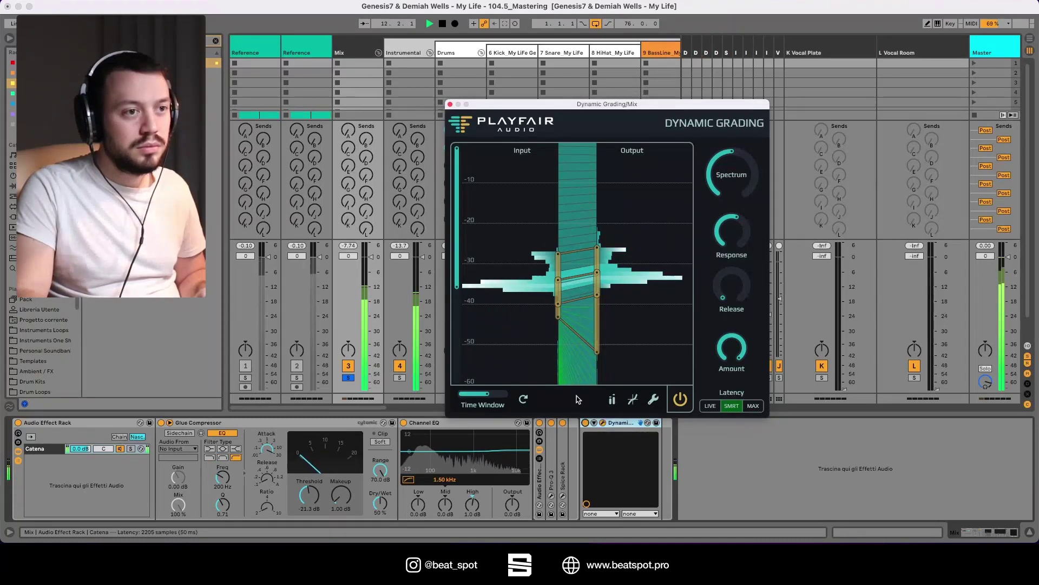
{"action": "left_click", "coordinate": [589, 424]}
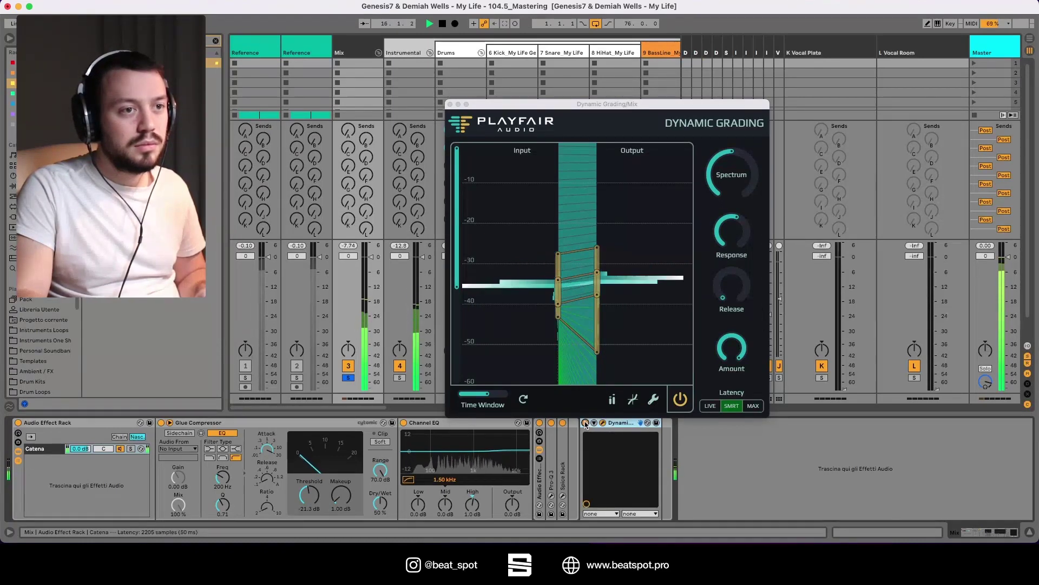
Try Time Window lengths of 16, 4, 8 and 32 Bars, starting and stopping playback.
{"action": "key", "text": "space"}
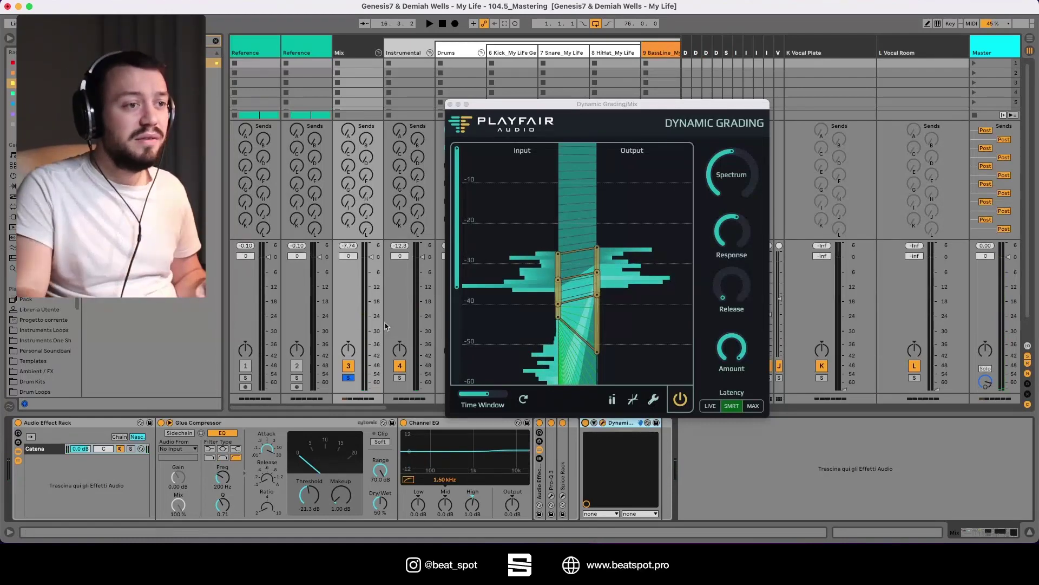
{"action": "left_click_drag", "start_coordinate": [487, 393], "coordinate": [497, 394]}
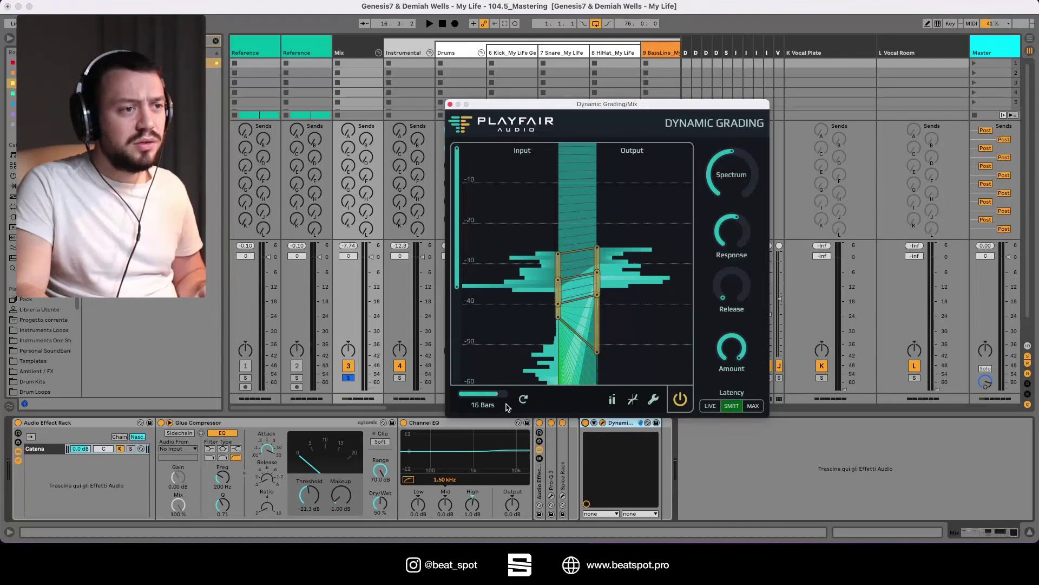
{"action": "left_click_drag", "start_coordinate": [485, 408], "coordinate": [459, 400]}
{"action": "key", "text": "space"}
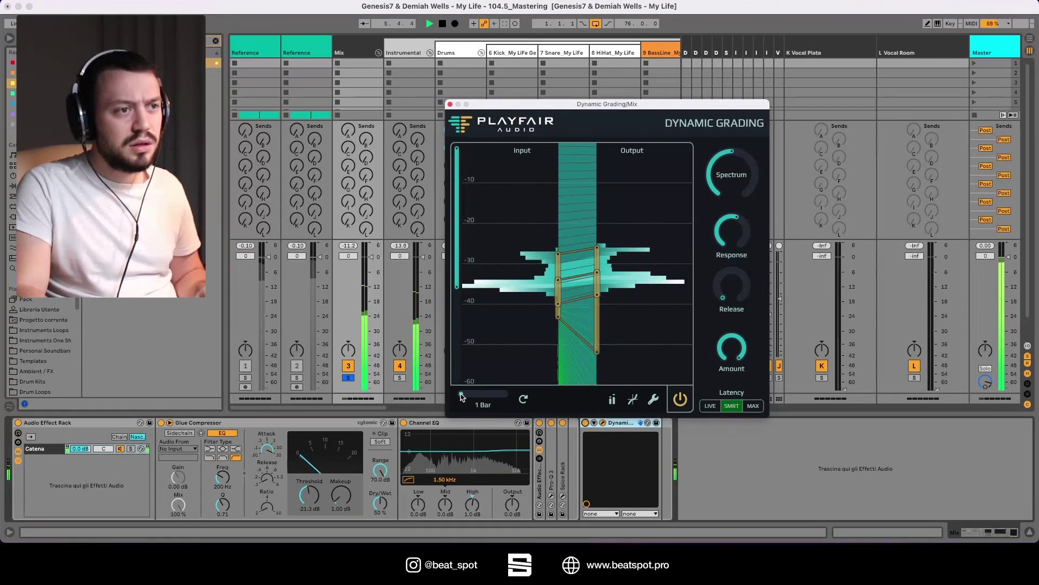
{"action": "left_click_drag", "start_coordinate": [466, 404], "coordinate": [559, 405]}
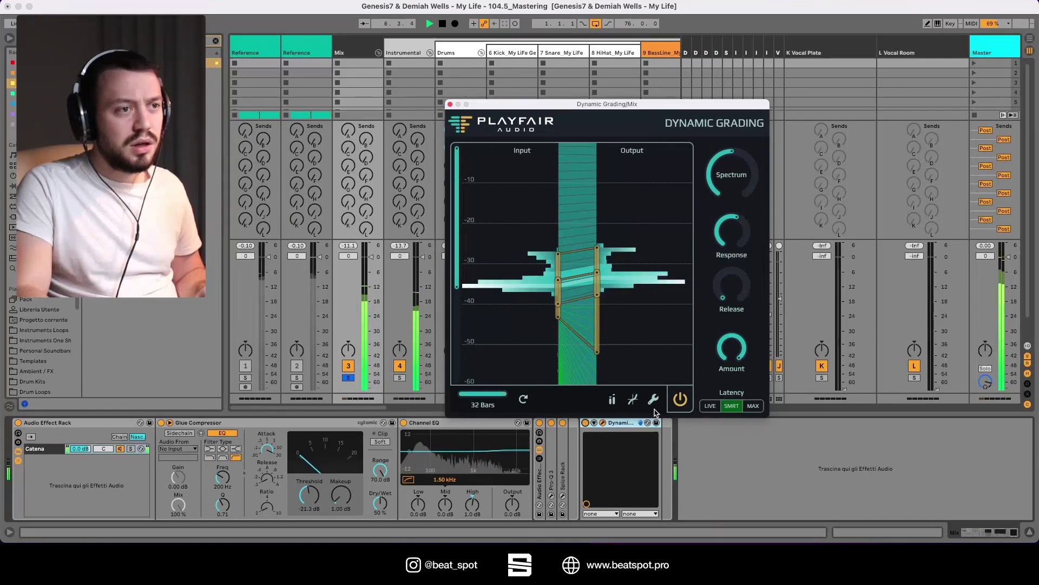
{"action": "left_click_drag", "start_coordinate": [489, 393], "coordinate": [438, 401]}
{"action": "key", "text": "space"}
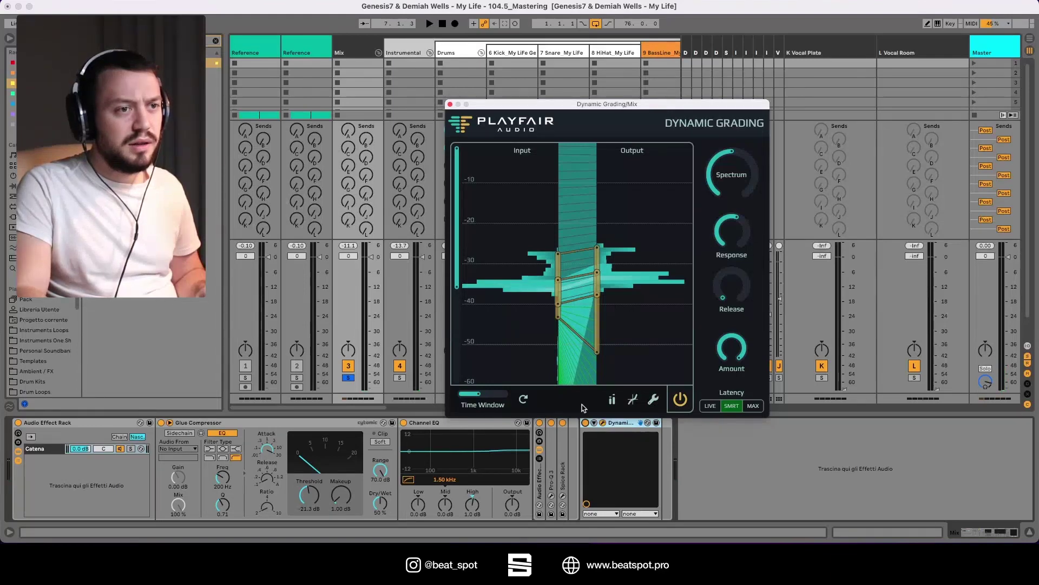
Turn on the graph's level meters and start playback.
{"action": "left_click", "coordinate": [607, 401]}
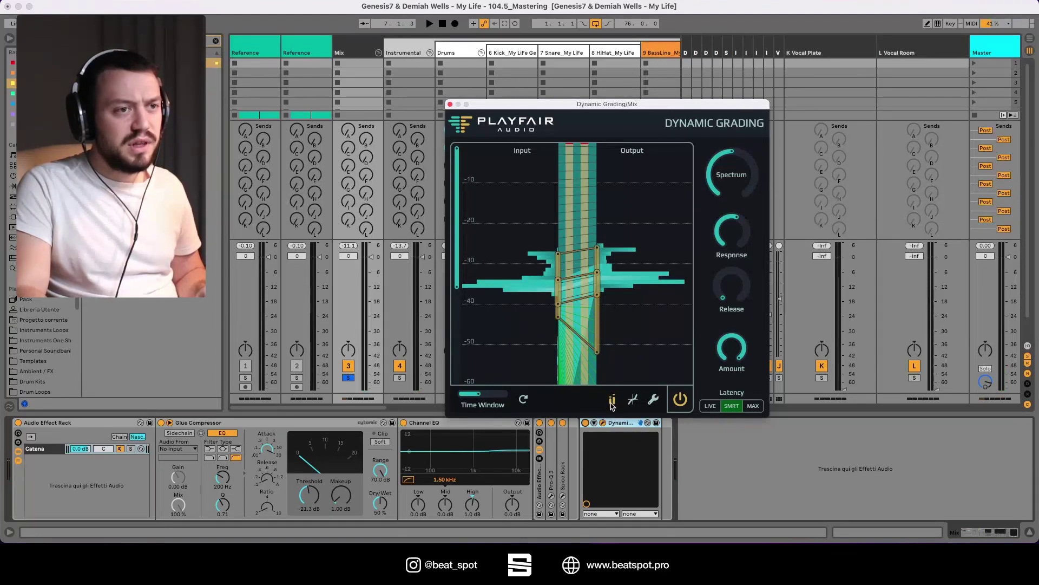
{"action": "key", "text": "space"}
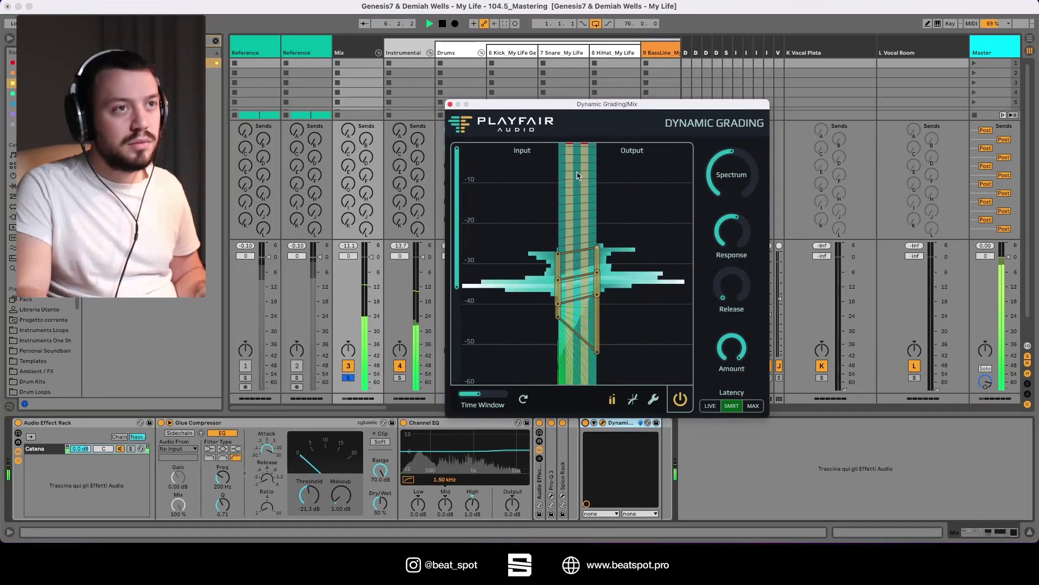
Show meters and transfer curve, swing Amount to 9 % and back to 100 %, raise the right band's low point.
{"action": "left_click", "coordinate": [610, 403]}
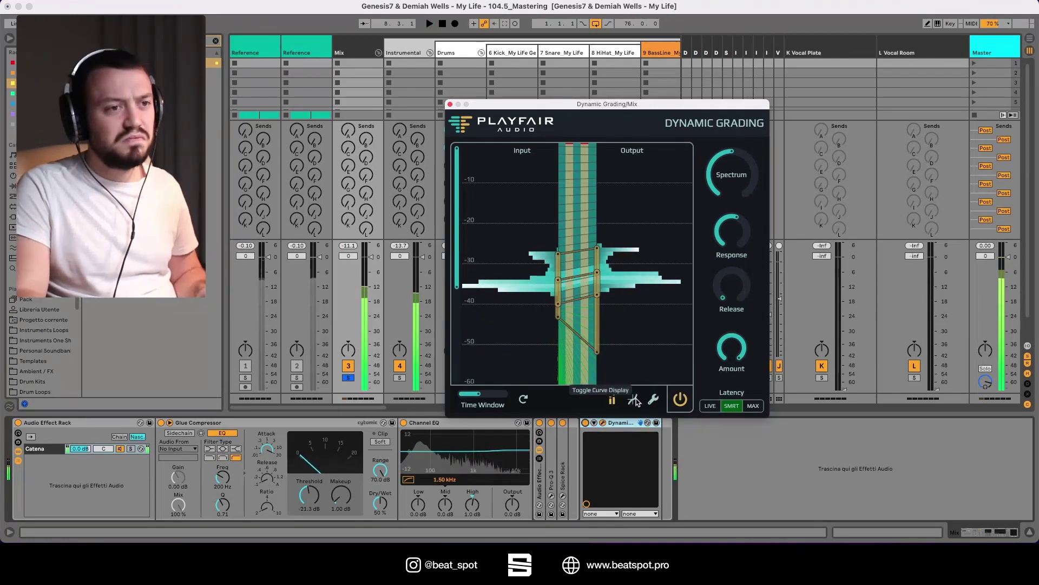
{"action": "left_click", "coordinate": [632, 400]}
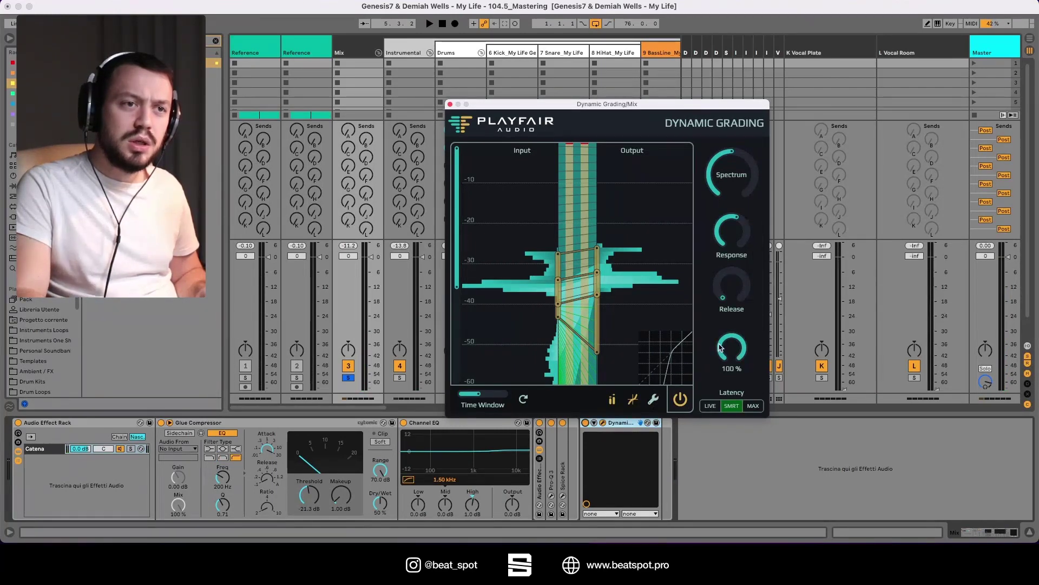
{"action": "left_click_drag", "start_coordinate": [723, 347], "coordinate": [693, 445]}
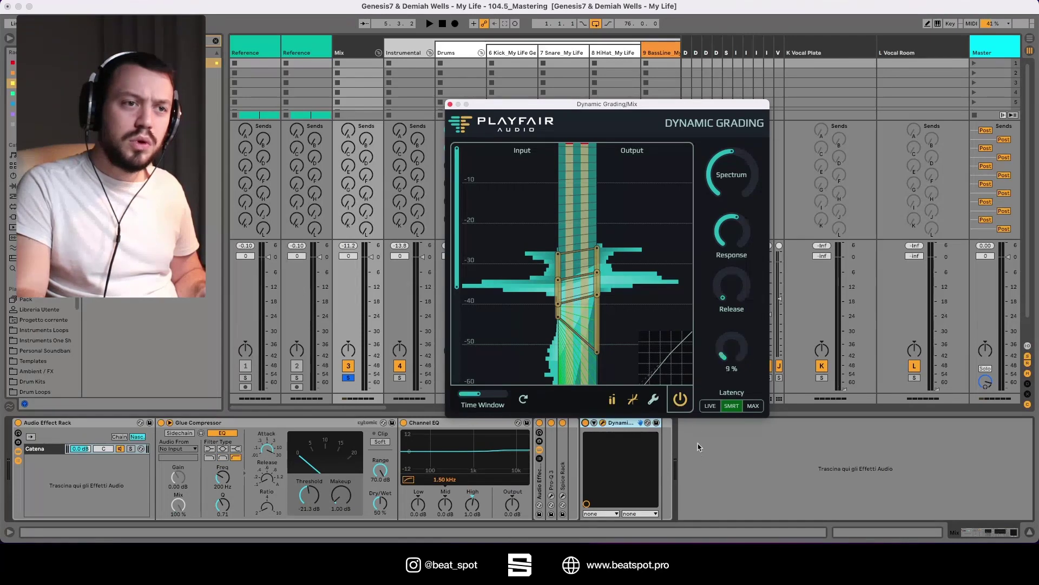
{"action": "left_click_drag", "start_coordinate": [725, 368], "coordinate": [725, 326]}
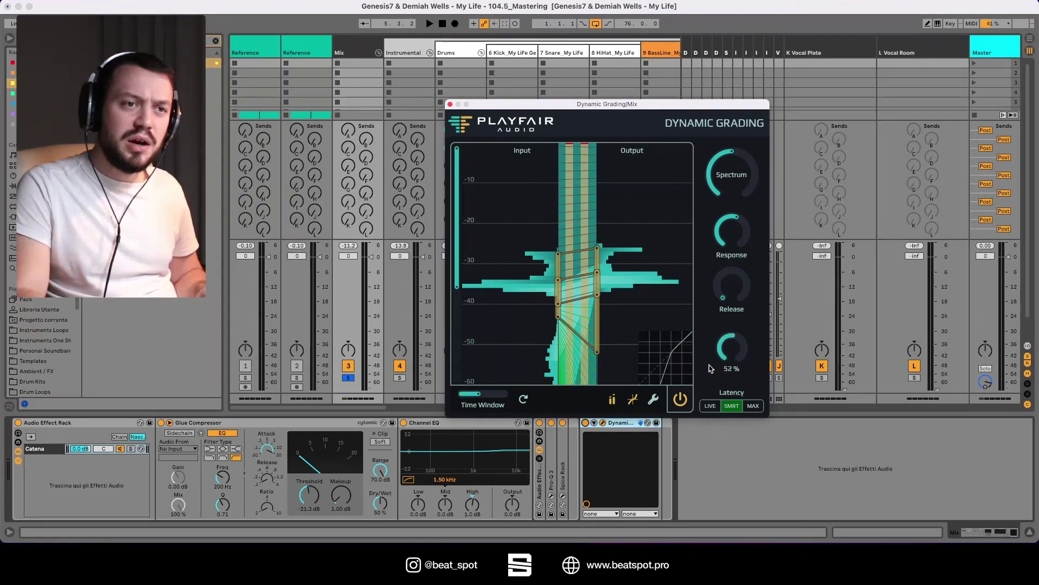
{"action": "mouse_move", "coordinate": [742, 279]}
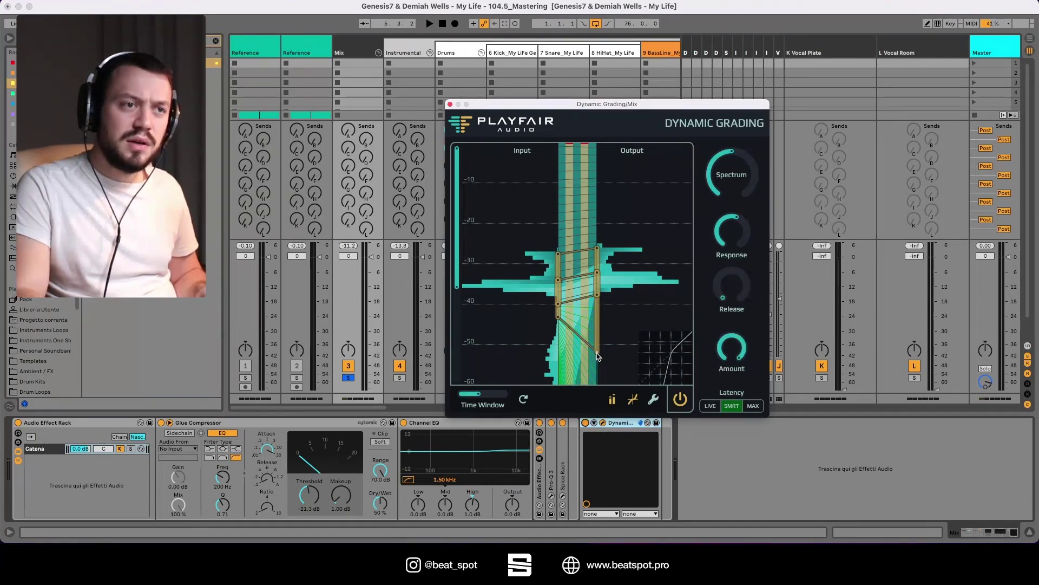
{"action": "mouse_move", "coordinate": [598, 356]}
{"action": "left_mouse_down"}
{"action": "mouse_move", "coordinate": [613, 314]}
{"action": "mouse_move", "coordinate": [603, 347]}
{"action": "left_mouse_up"}
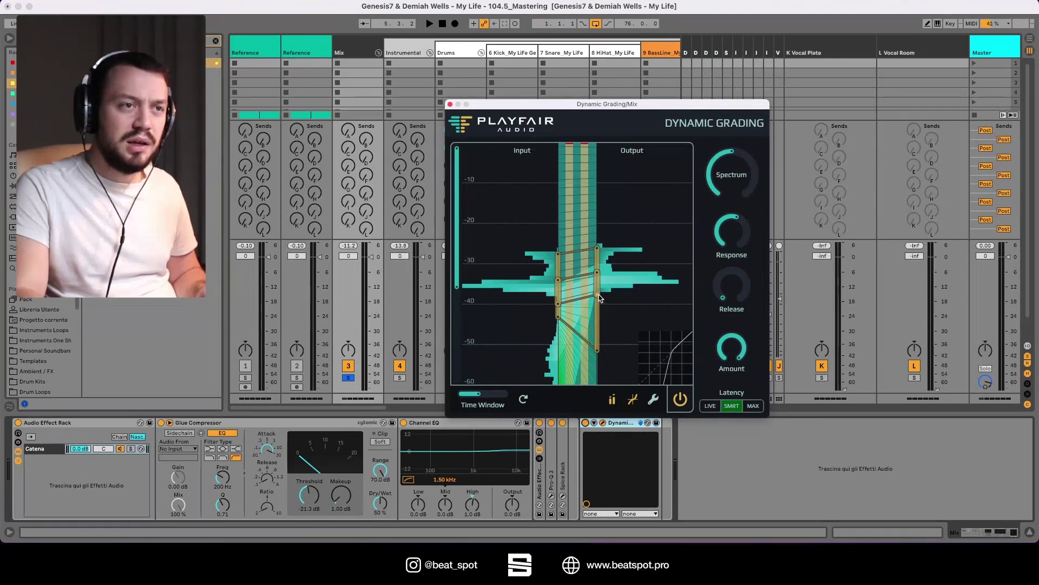
Play the mix and reduce the grading Amount to 34 %.
{"action": "key", "text": "space"}
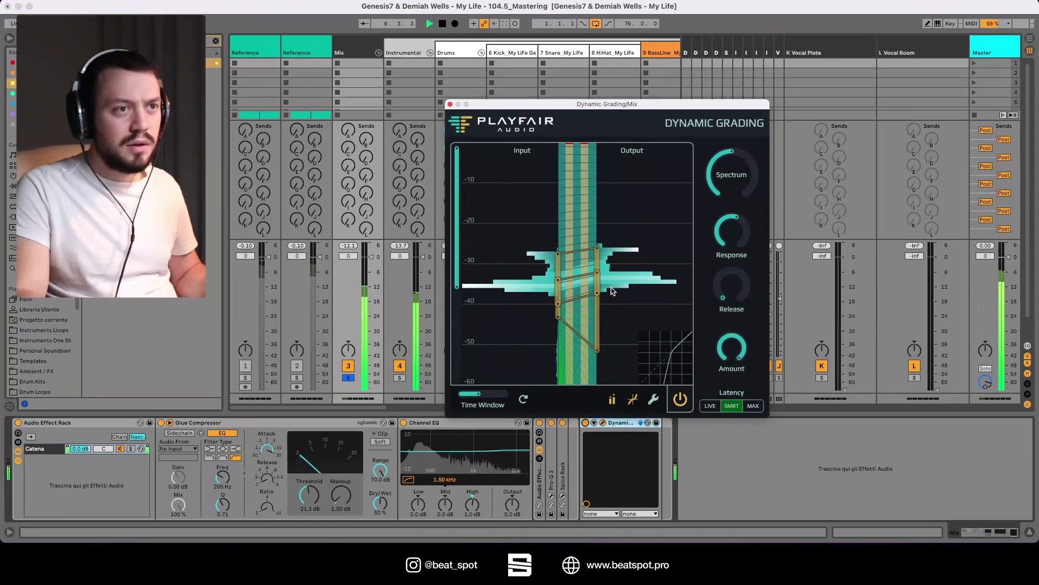
{"action": "mouse_move", "coordinate": [713, 347]}
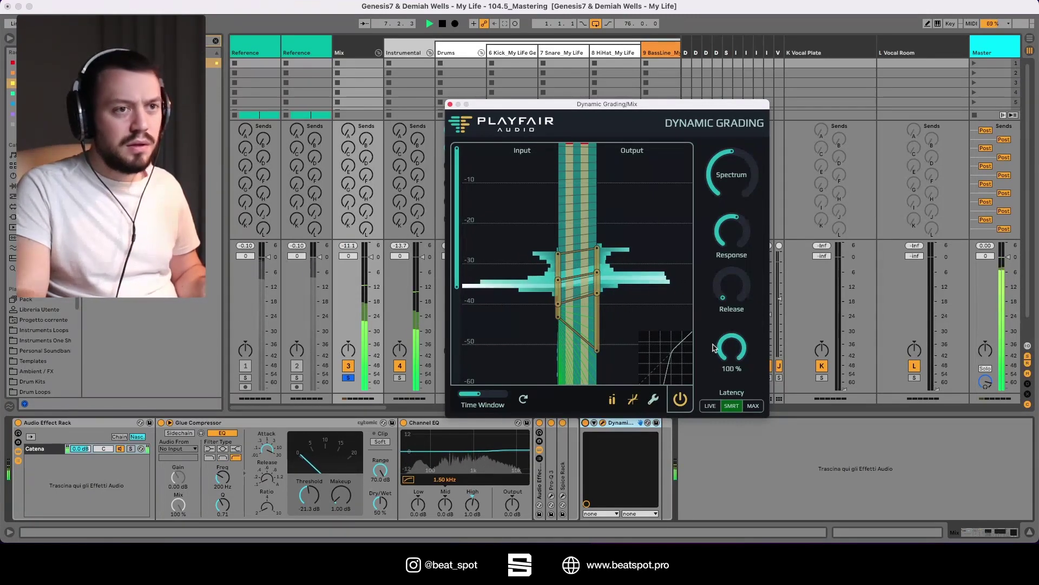
{"action": "left_click_drag", "start_coordinate": [713, 349], "coordinate": [695, 373]}
Sweep Response between 1 ms and 200 ms, finishing at its 200 ms maximum.
{"action": "mouse_move", "coordinate": [735, 238]}
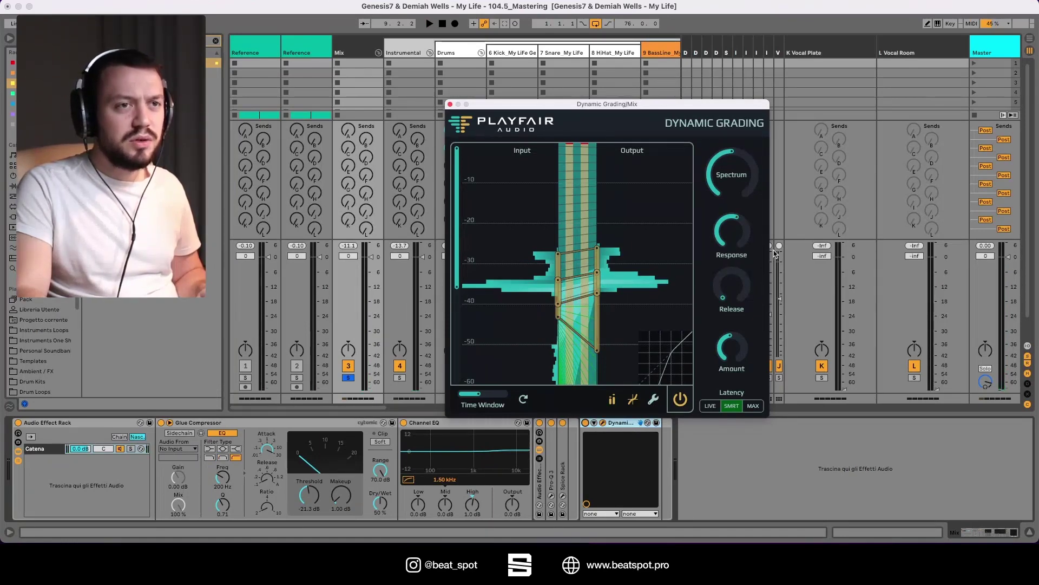
{"action": "key", "text": "space"}
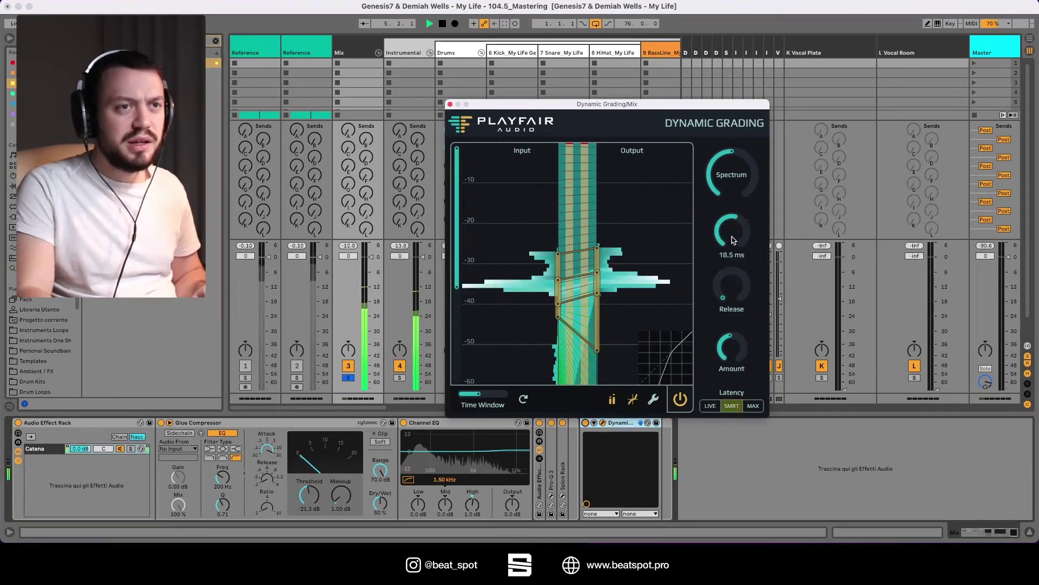
{"action": "left_click_drag", "start_coordinate": [733, 239], "coordinate": [705, 346]}
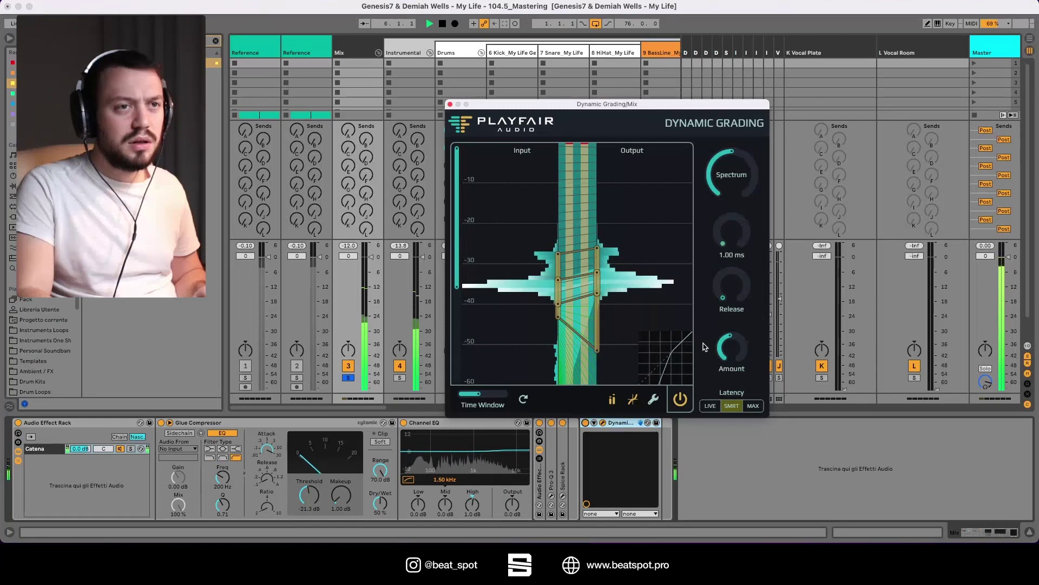
{"action": "left_click_drag", "start_coordinate": [702, 299], "coordinate": [695, 111]}
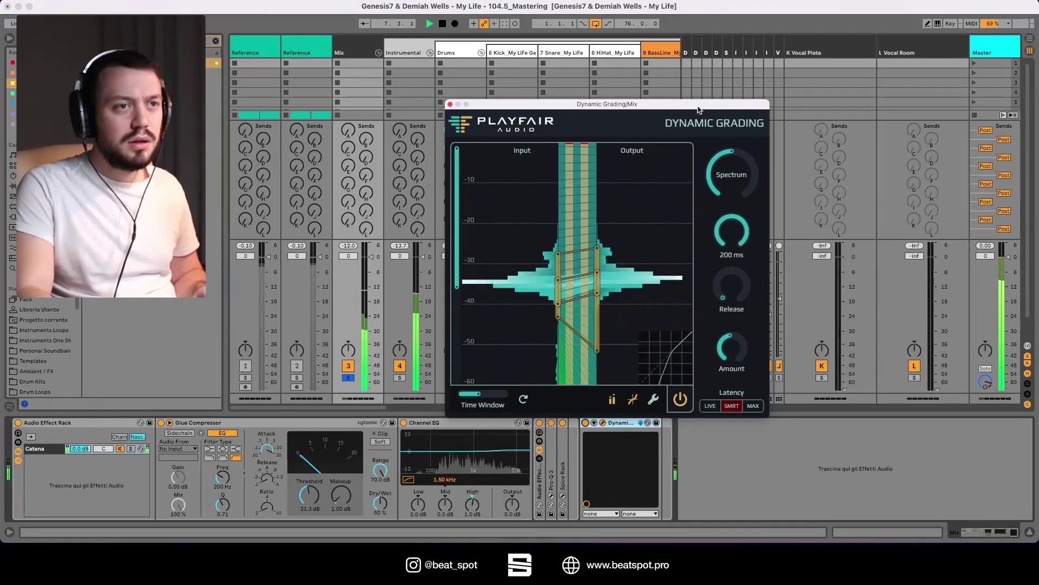
{"action": "left_click_drag", "start_coordinate": [701, 108], "coordinate": [648, 276]}
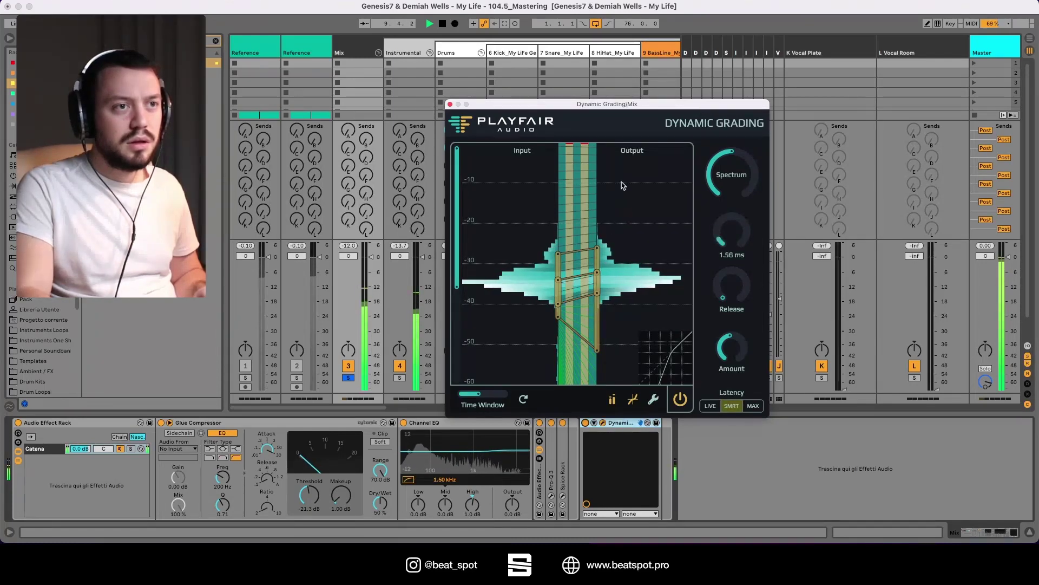
{"action": "left_click_drag", "start_coordinate": [622, 186], "coordinate": [680, 198]}
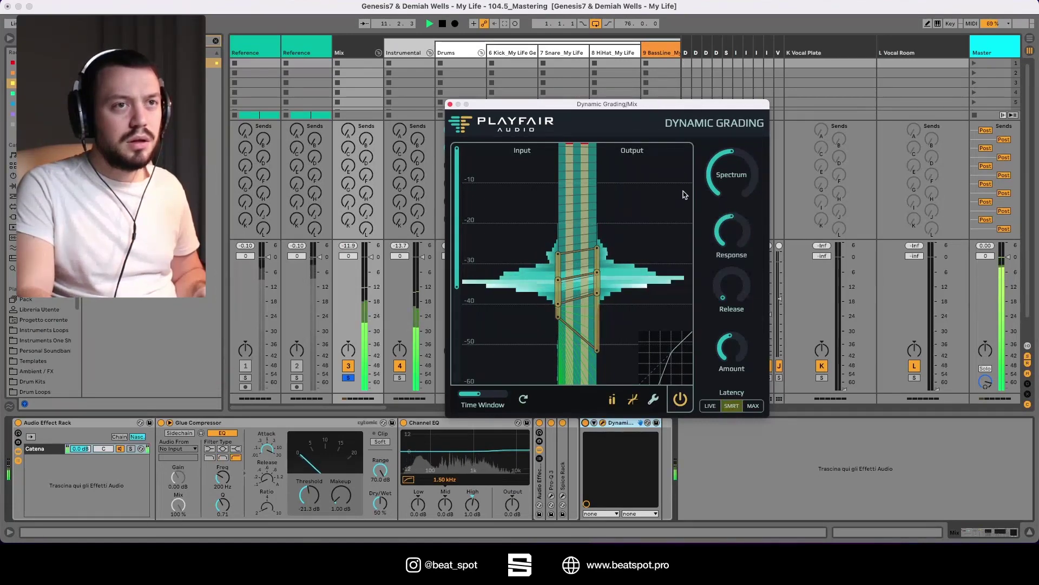
Stop and restart playback of the mix.
{"action": "key", "text": "space"}
{"action": "mouse_move", "coordinate": [731, 191]}
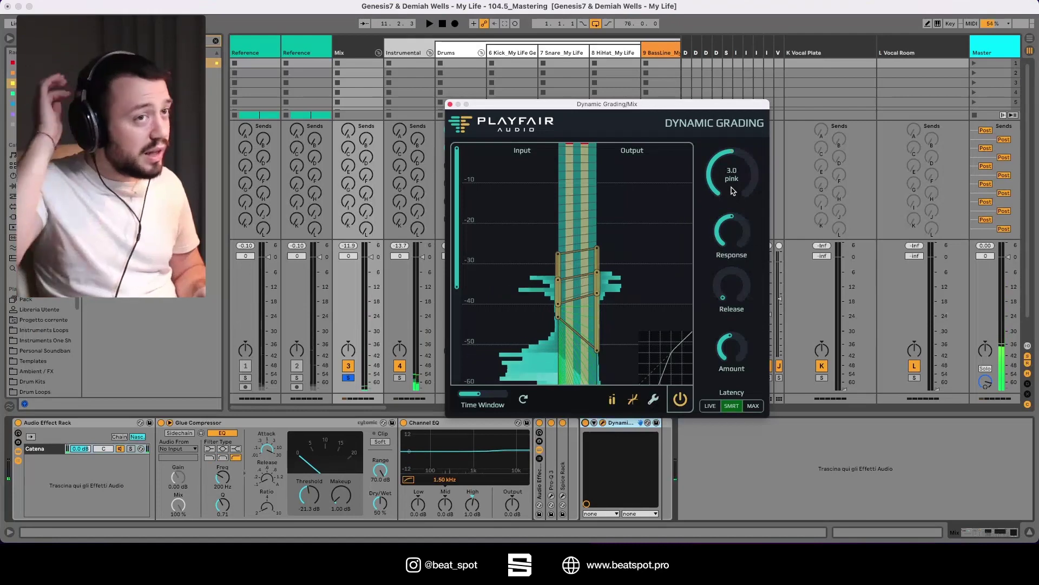
{"action": "mouse_move", "coordinate": [721, 224]}
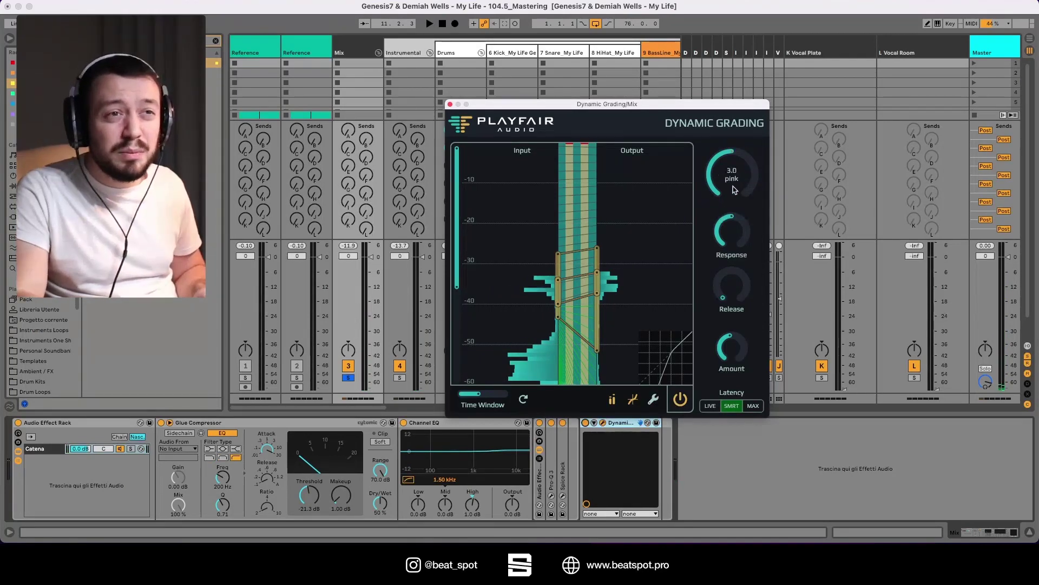
{"action": "key", "text": "space"}
Try Spectrum at 3.5 pink and 6.0 brown, settle on 0.3 white, and resume playback.
{"action": "left_click_drag", "start_coordinate": [731, 181], "coordinate": [713, 264]}
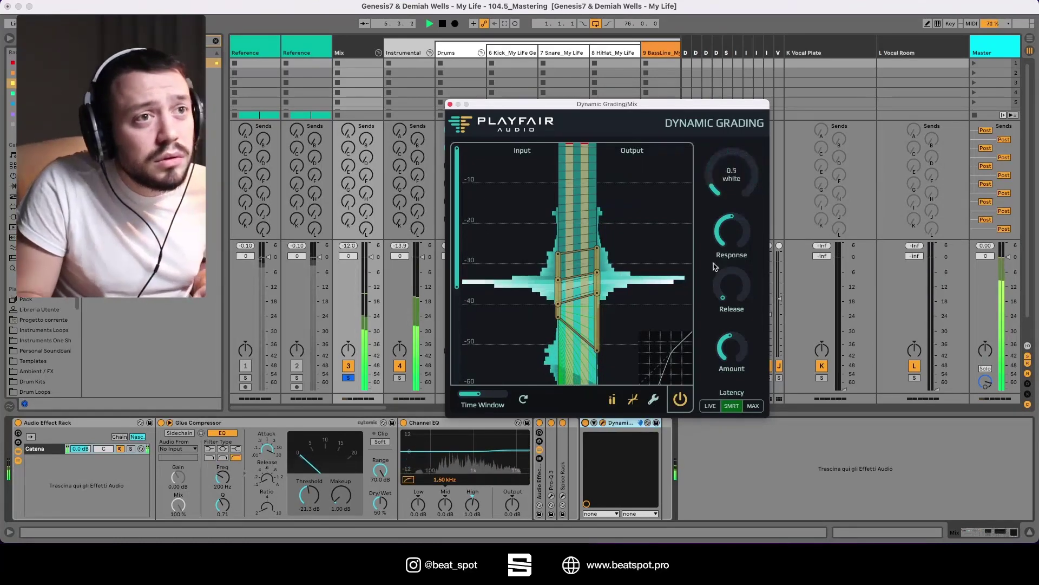
{"action": "left_click_drag", "start_coordinate": [702, 218], "coordinate": [701, 132]}
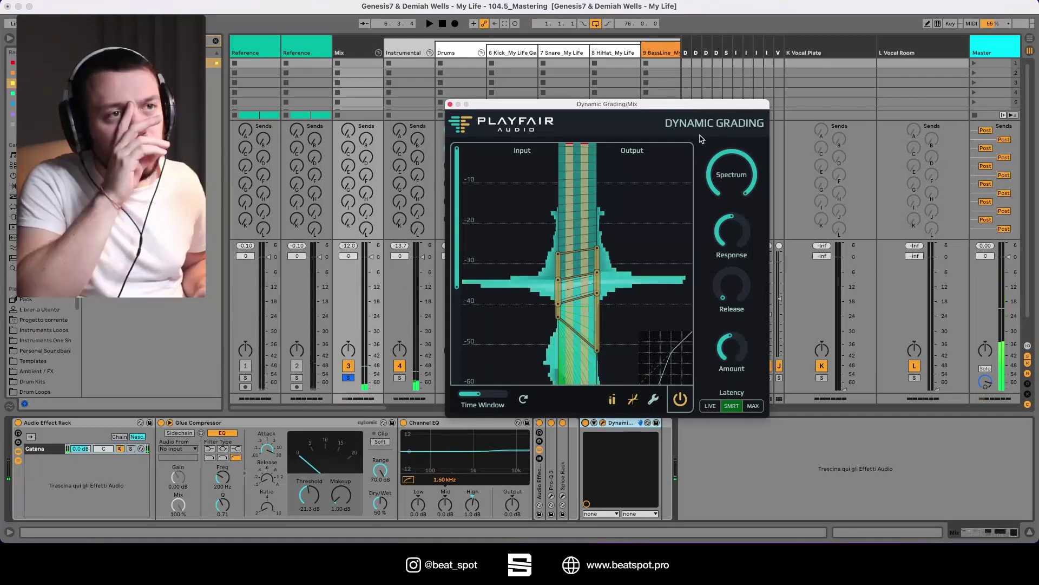
{"action": "mouse_move", "coordinate": [728, 187]}
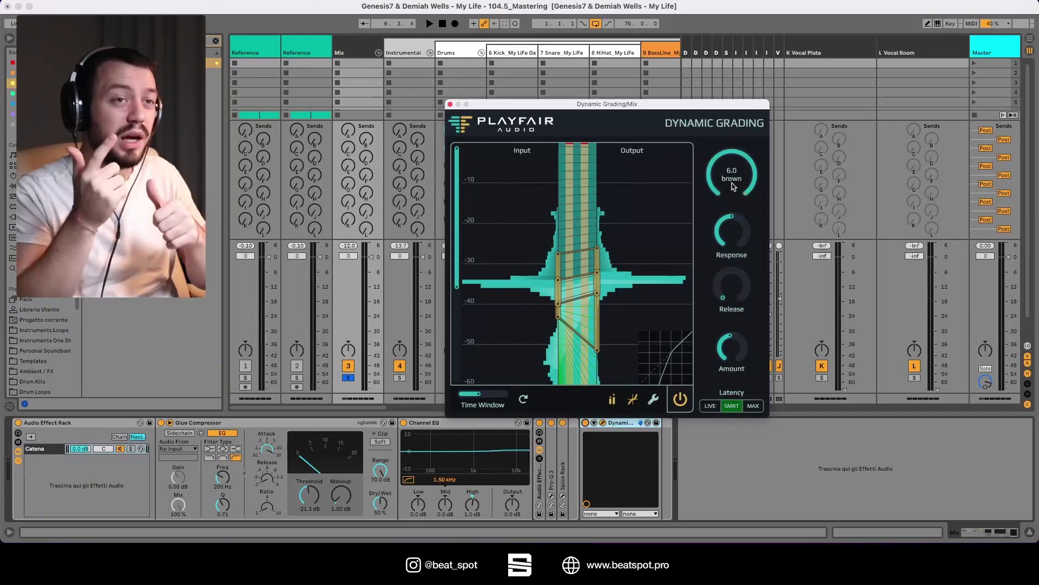
{"action": "left_click_drag", "start_coordinate": [729, 176], "coordinate": [710, 287]}
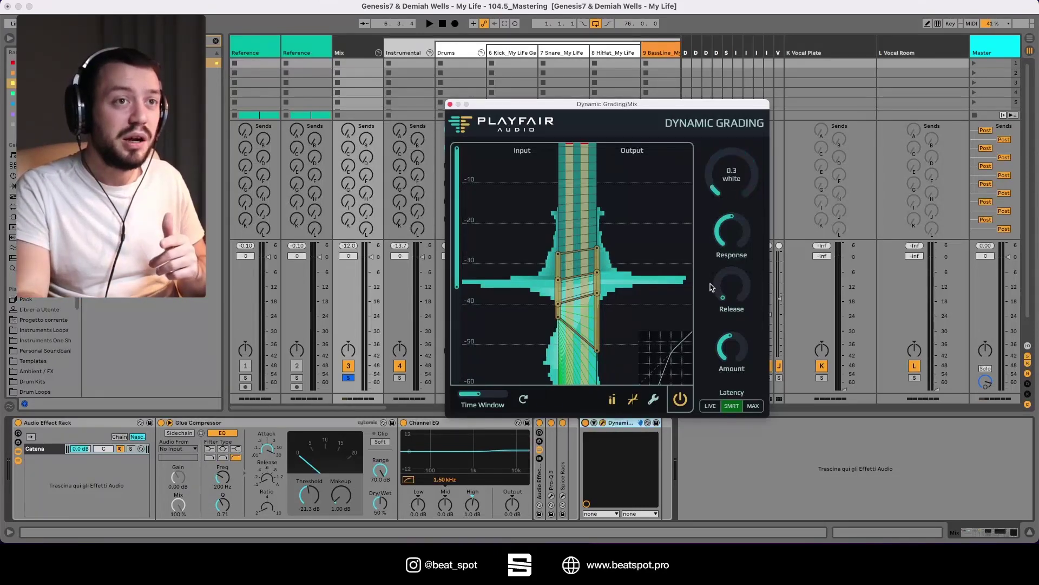
{"action": "mouse_move", "coordinate": [718, 256]}
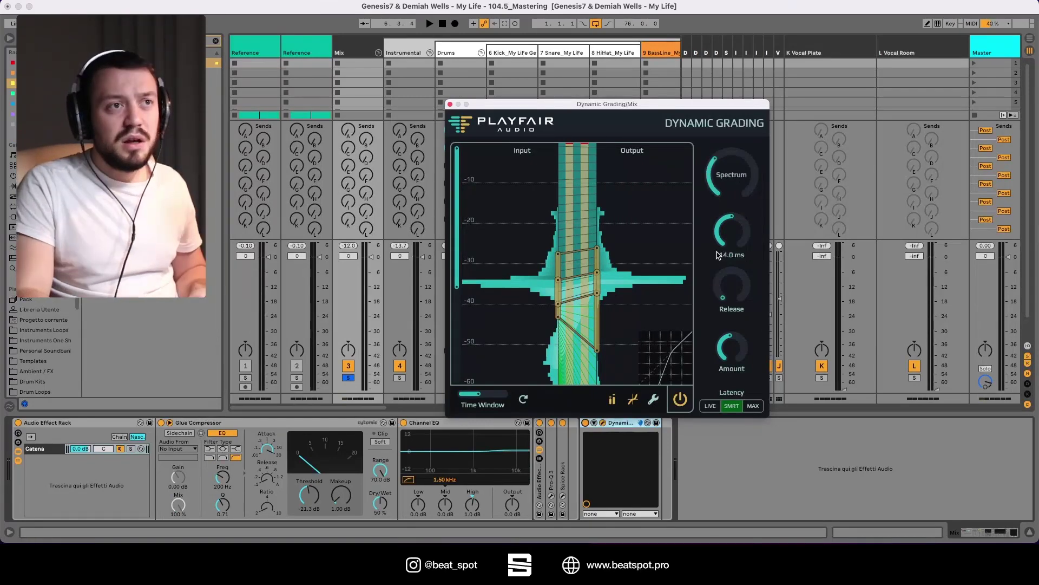
{"action": "key", "text": "space"}
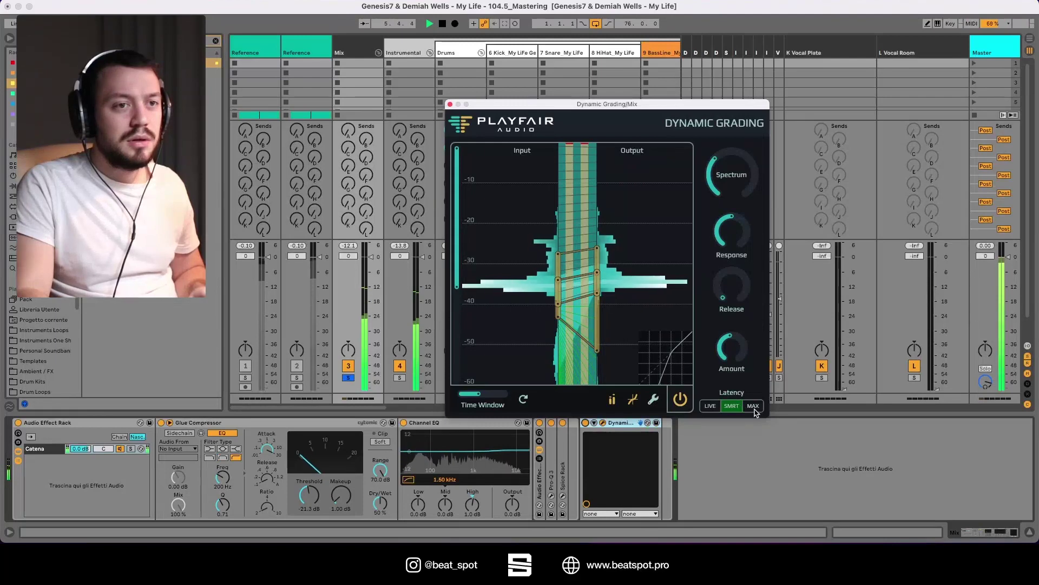
Switch Latency to LIVE, compare processing off and on twice, and lower Amount to 26 %.
{"action": "left_click", "coordinate": [710, 407]}
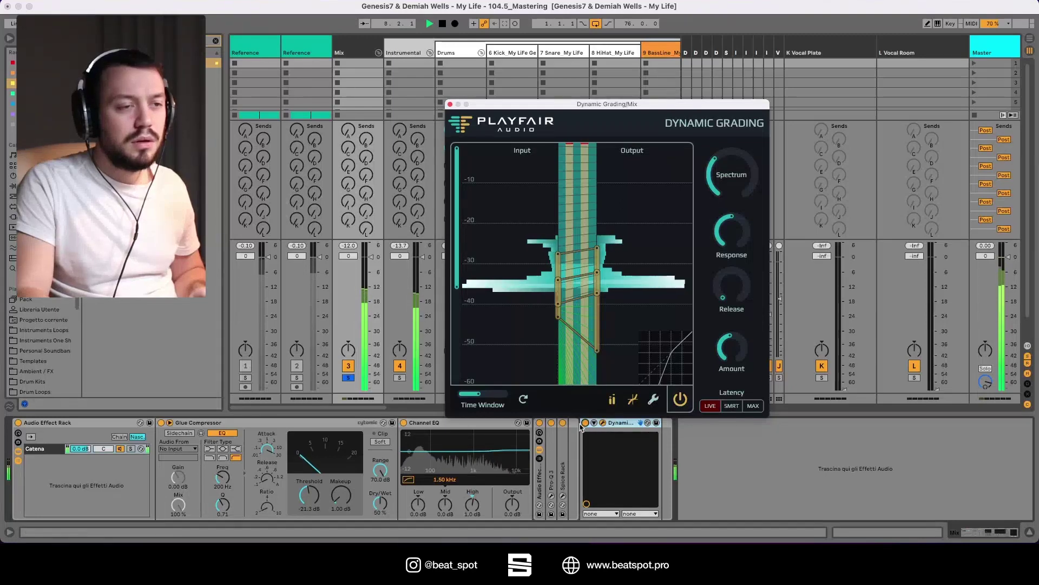
{"action": "left_click", "coordinate": [680, 400]}
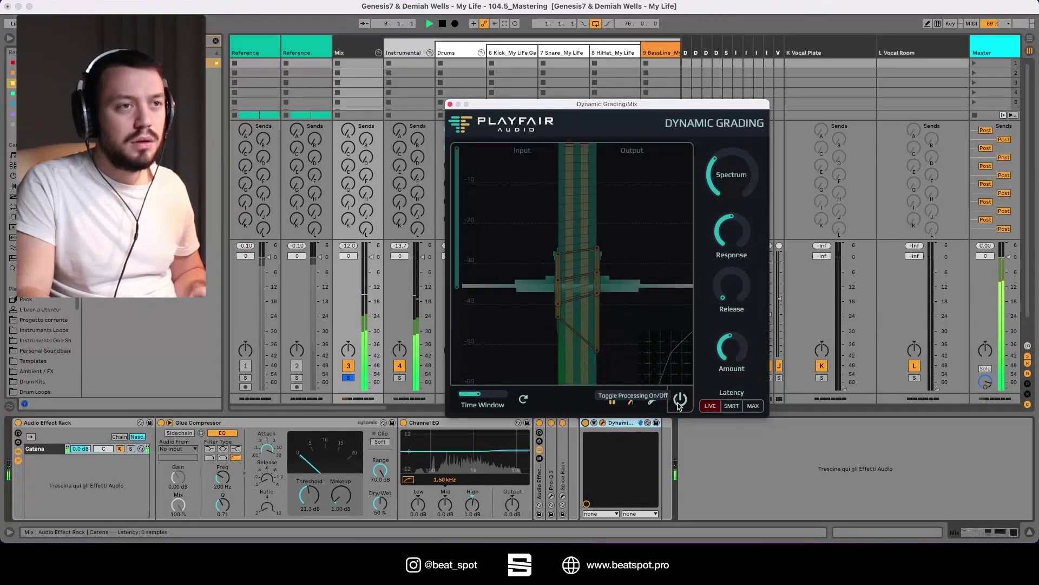
{"action": "left_click", "coordinate": [679, 402]}
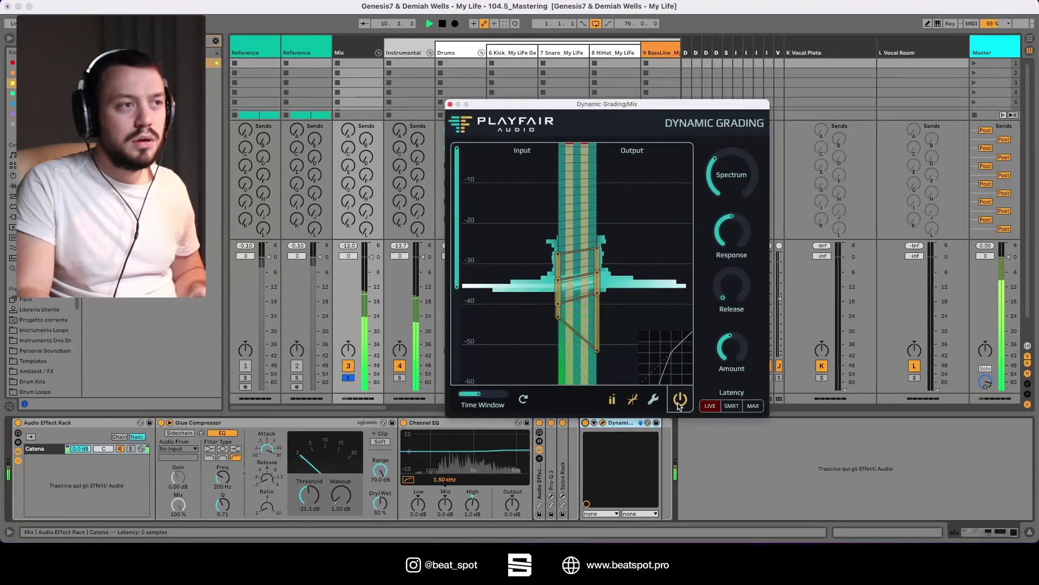
{"action": "left_click", "coordinate": [679, 403]}
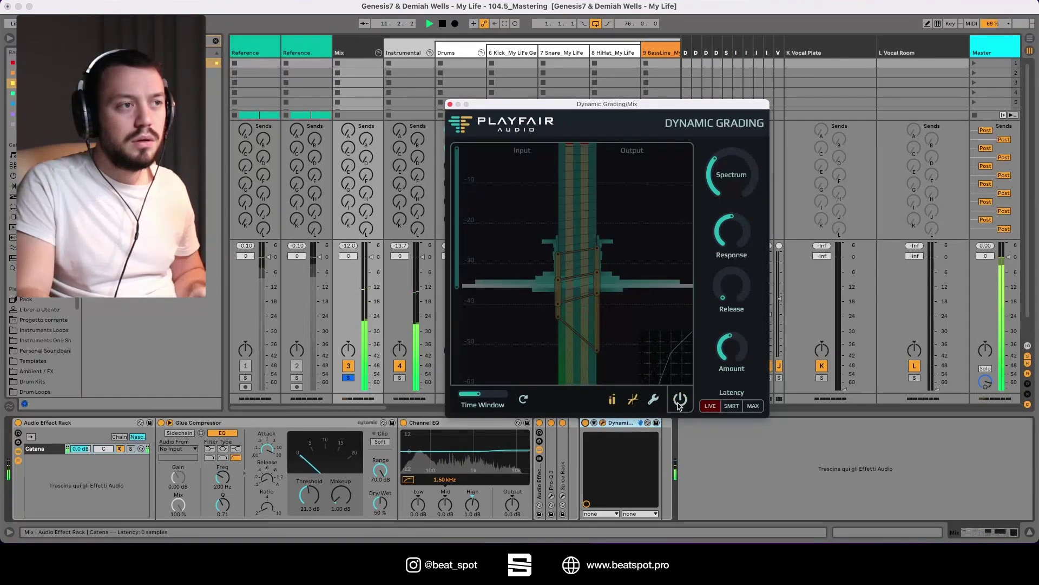
{"action": "left_click", "coordinate": [679, 403]}
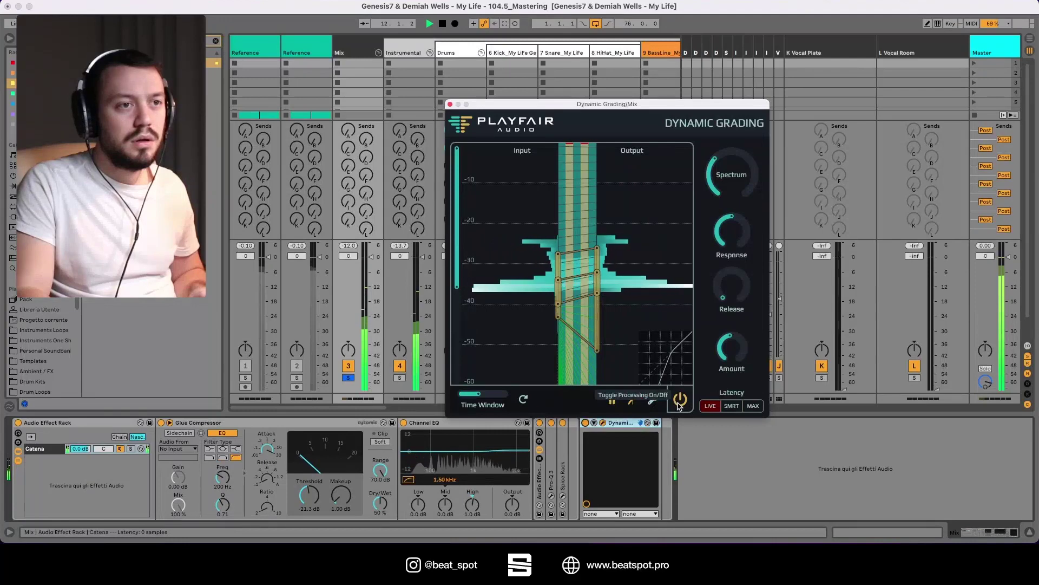
{"action": "left_click_drag", "start_coordinate": [731, 361], "coordinate": [721, 383]}
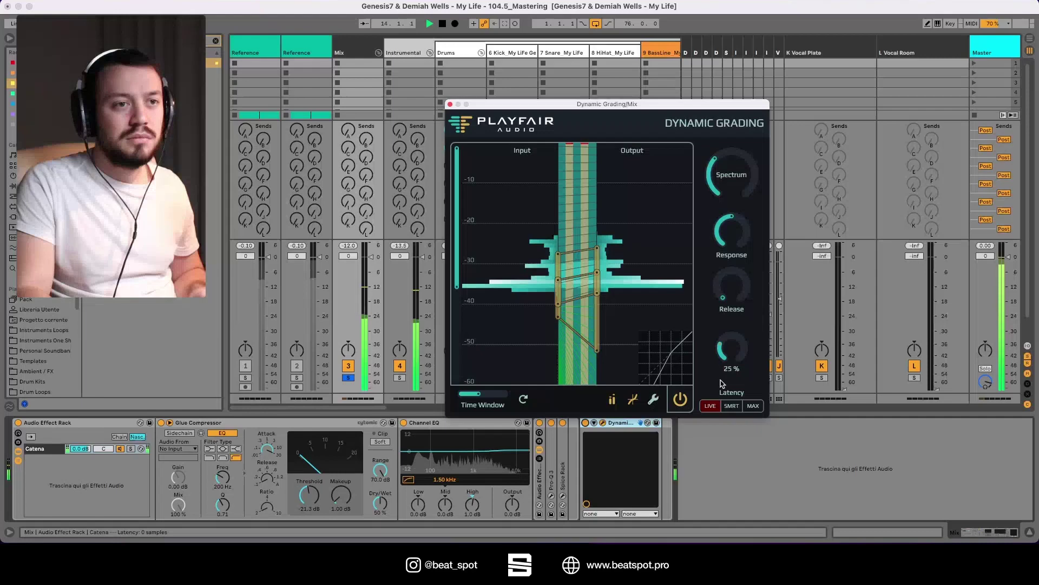
{"action": "left_click", "coordinate": [585, 426]}
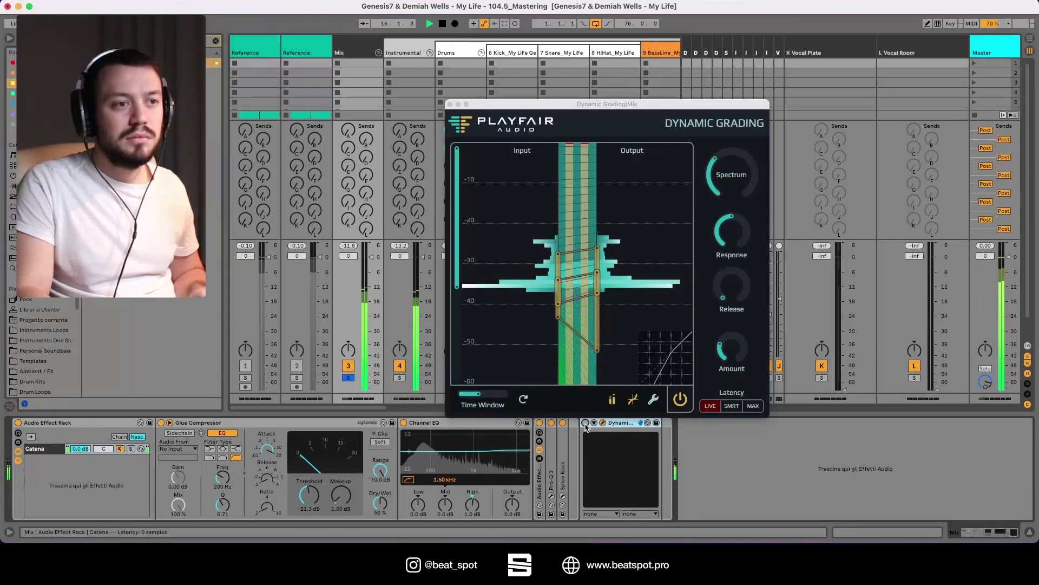